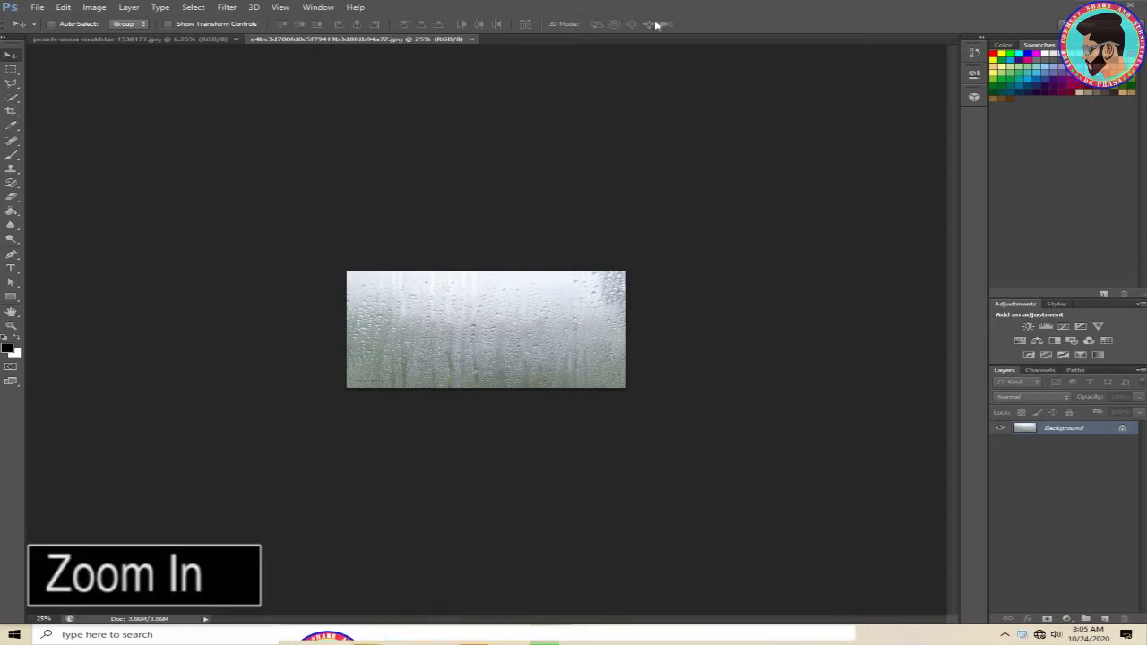
Convert the locked Background of the raindrop glass image into a regular editable layer.
key(ctrl+plus)
key(ctrl+plus)
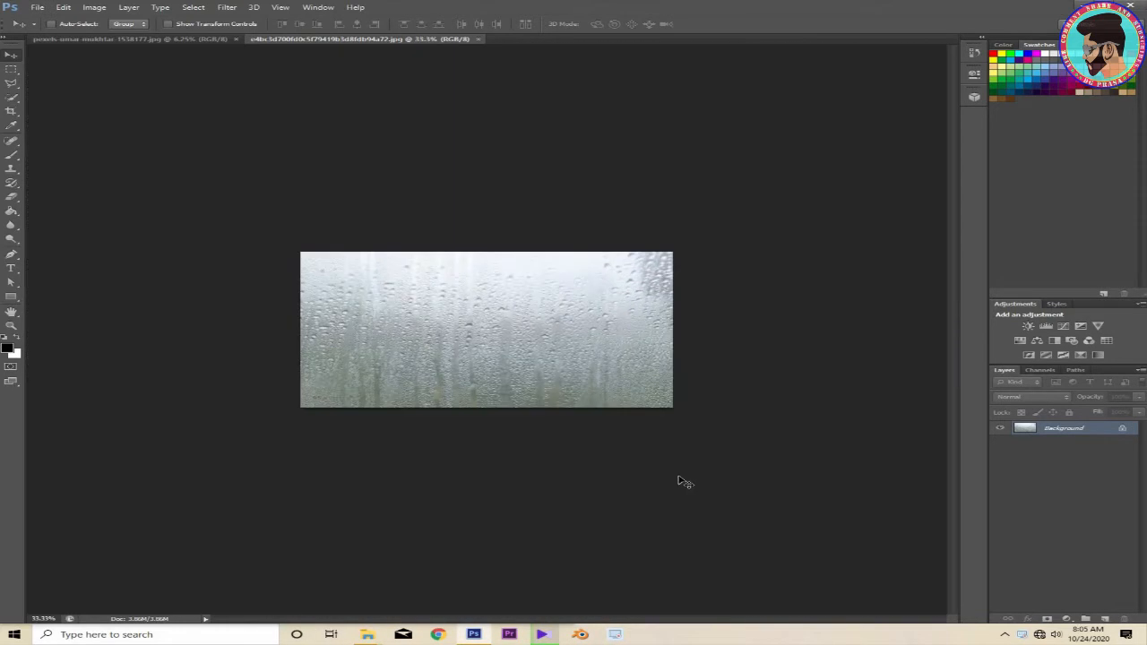
key(ctrl+plus)
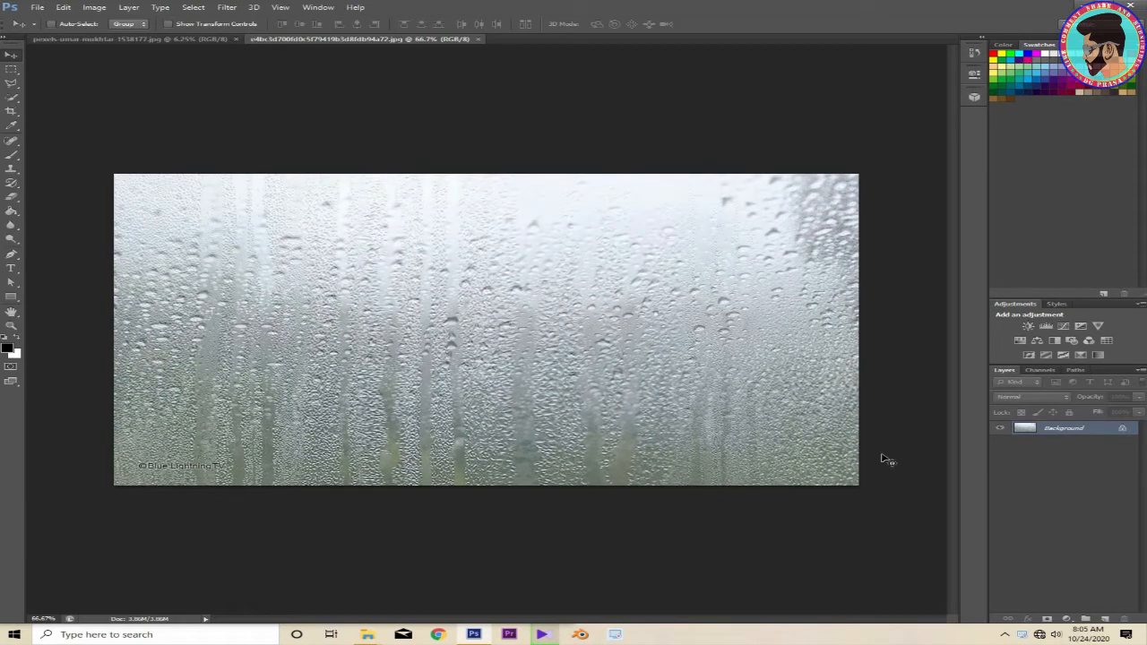
double_click(1124, 428)
click(674, 195)
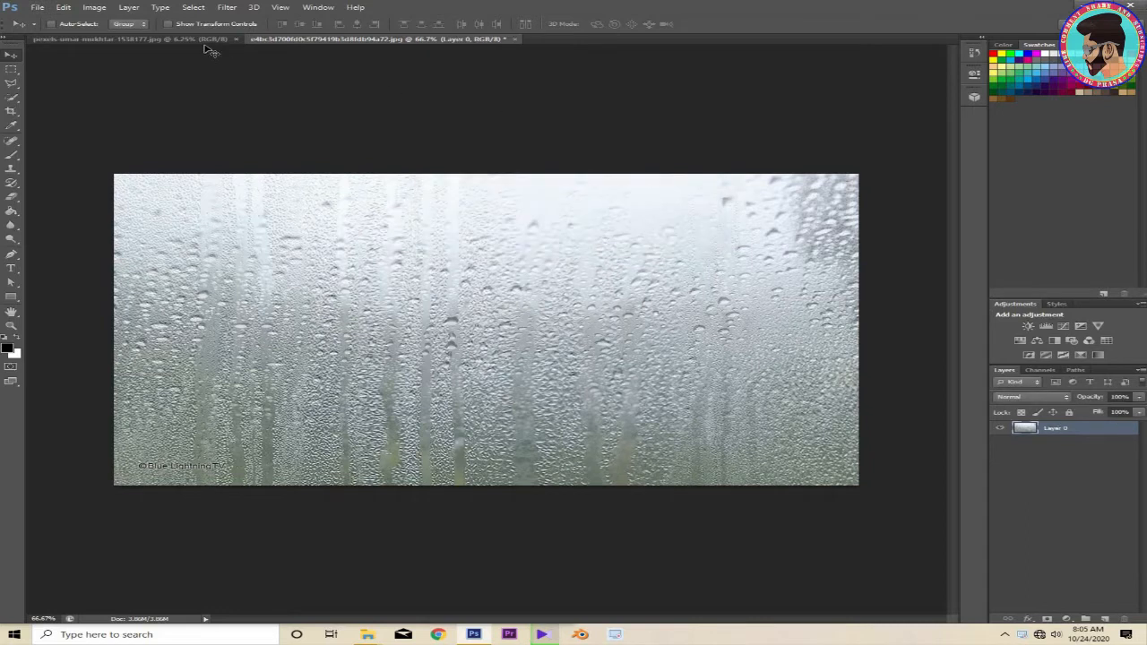
Copy the night city photo from the other open document into the raindrop image as a new layer.
click(204, 42)
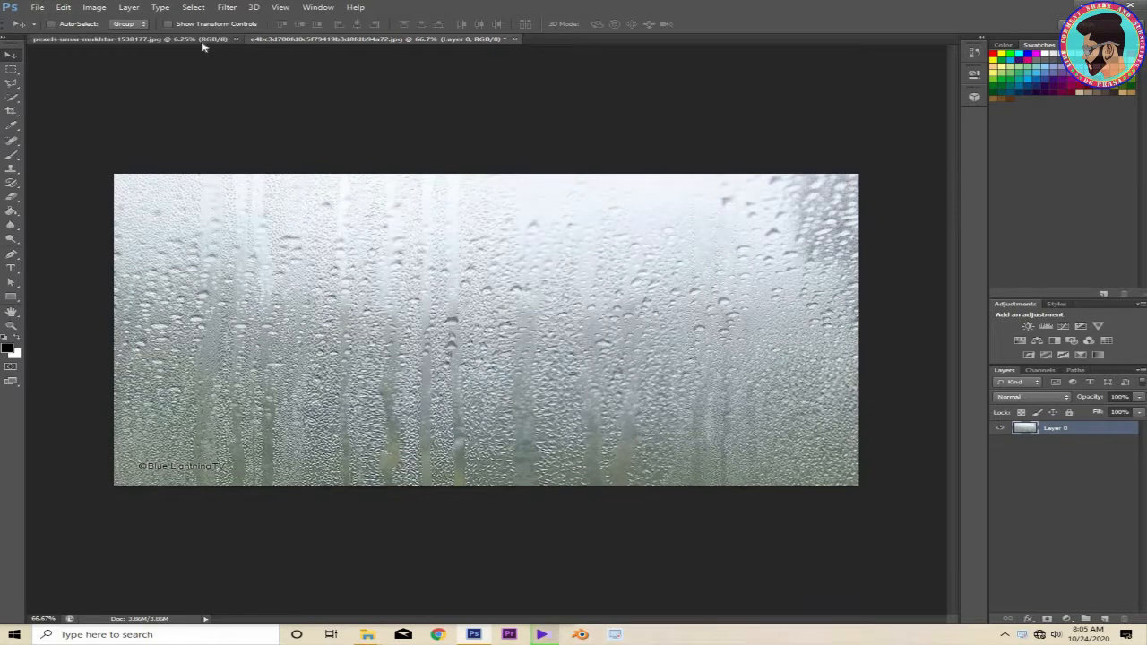
mouse_move(446, 327)
mouse_down()
mouse_move(436, 42)
mouse_move(446, 318)
mouse_move(455, 313)
mouse_up()
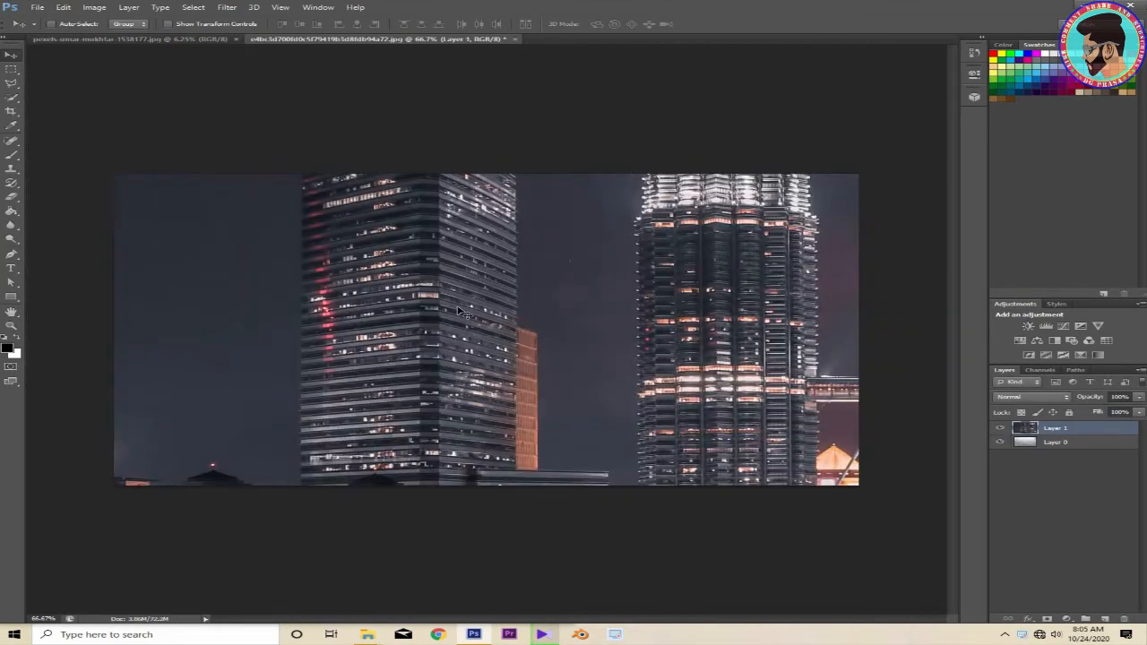
Free Transform the city layer, scaling it down, repositioning and stretching it so the skyline with the twin towers fills the canvas.
key(ctrl+minus)
key(ctrl+minus)
key(ctrl+minus)
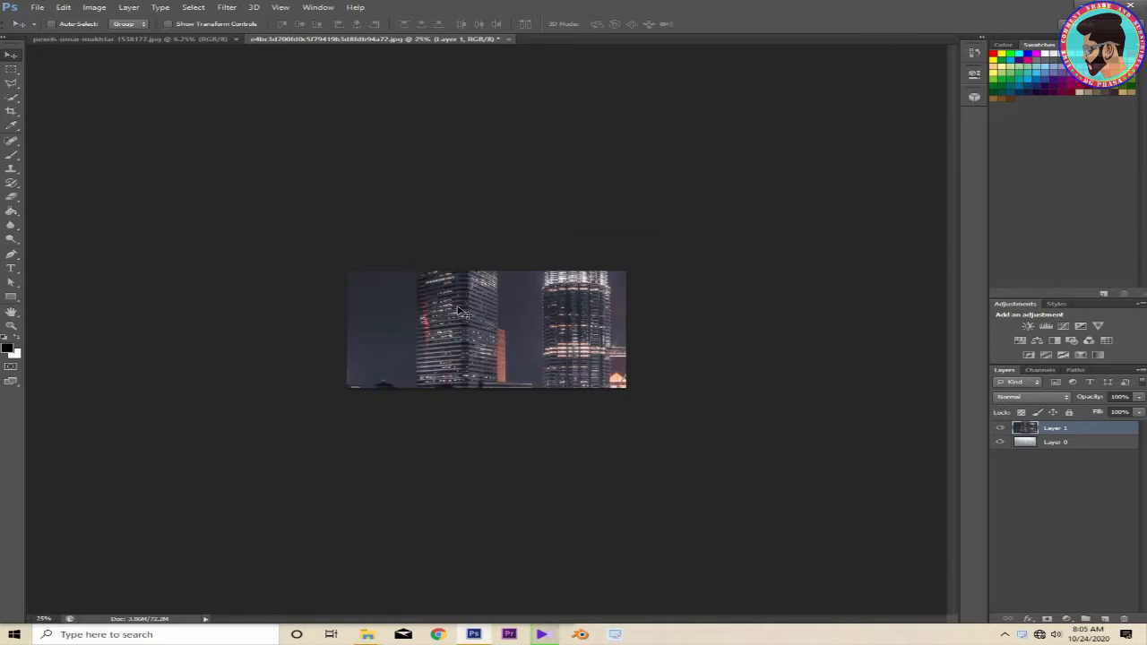
key(ctrl+t)
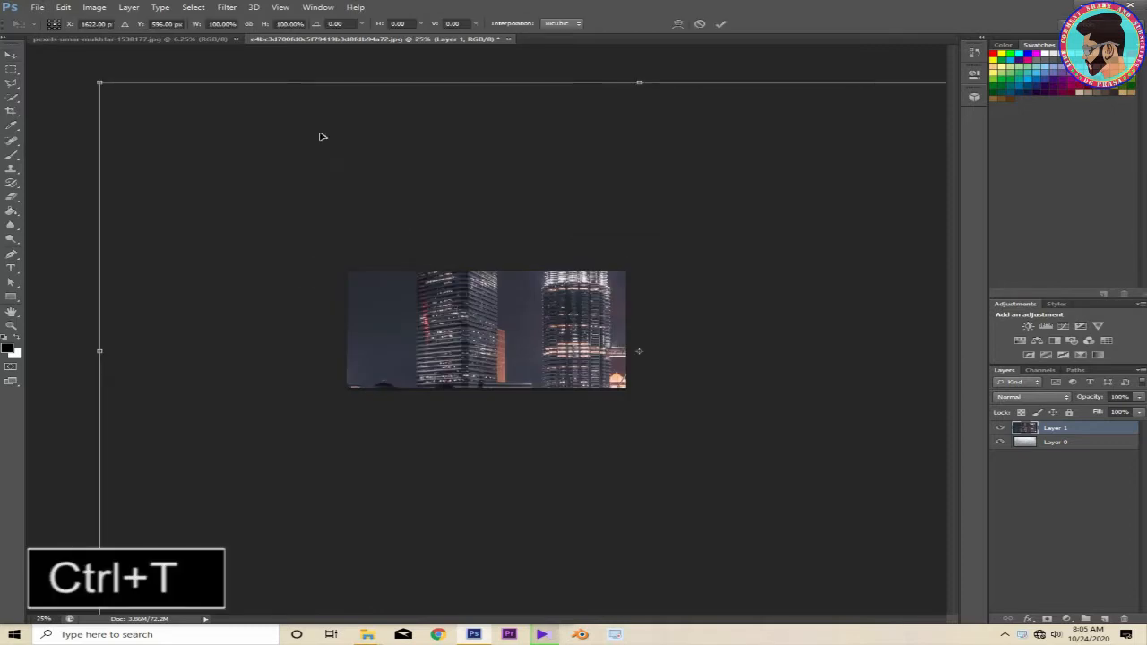
drag(100, 83, 621, 366)
drag(743, 412, 259, 192)
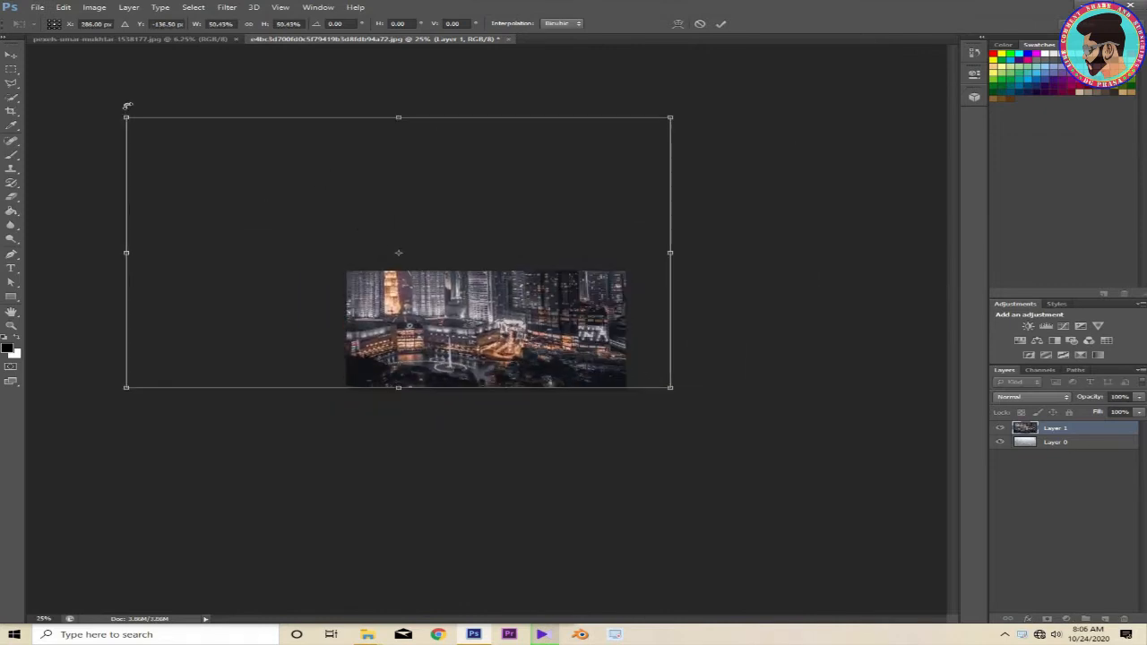
drag(125, 117, 422, 265)
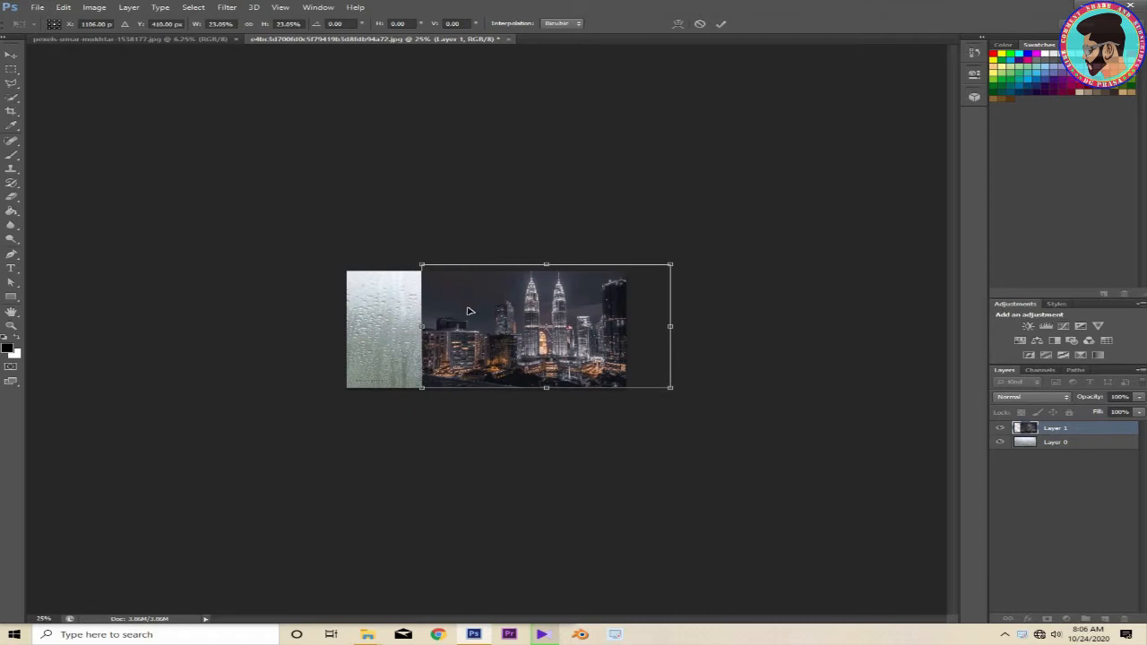
drag(560, 340, 484, 347)
drag(597, 334, 626, 334)
drag(487, 395, 487, 405)
click(720, 26)
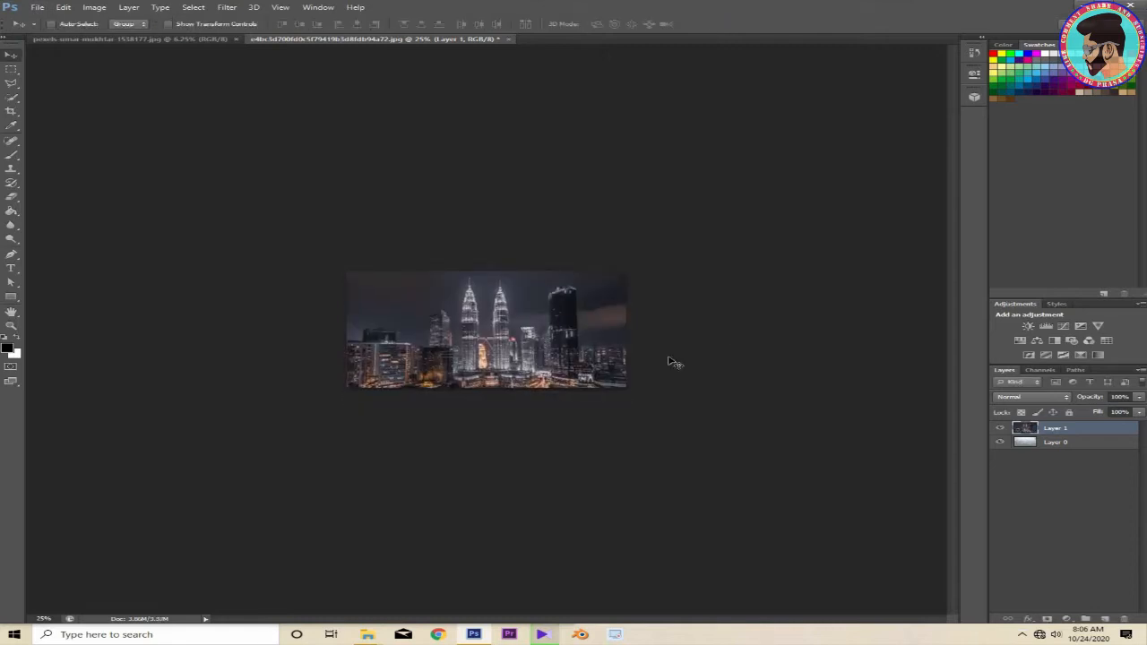
Convert the city layer to a smart object.
key(ctrl+plus)
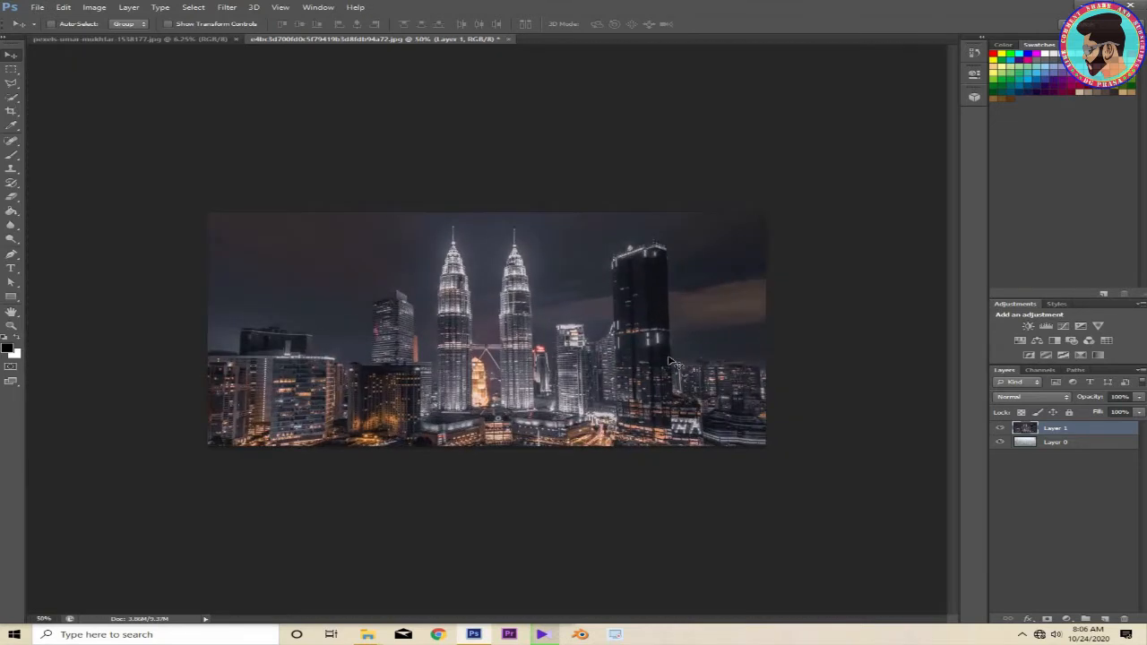
key(ctrl+plus)
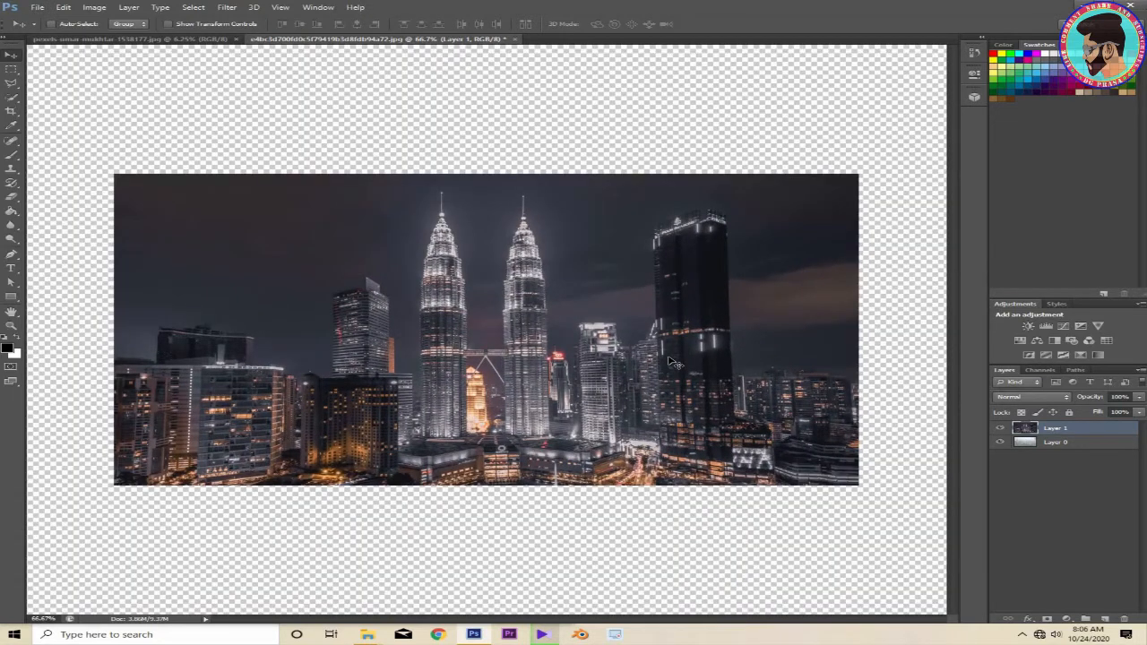
key(ctrl+plus)
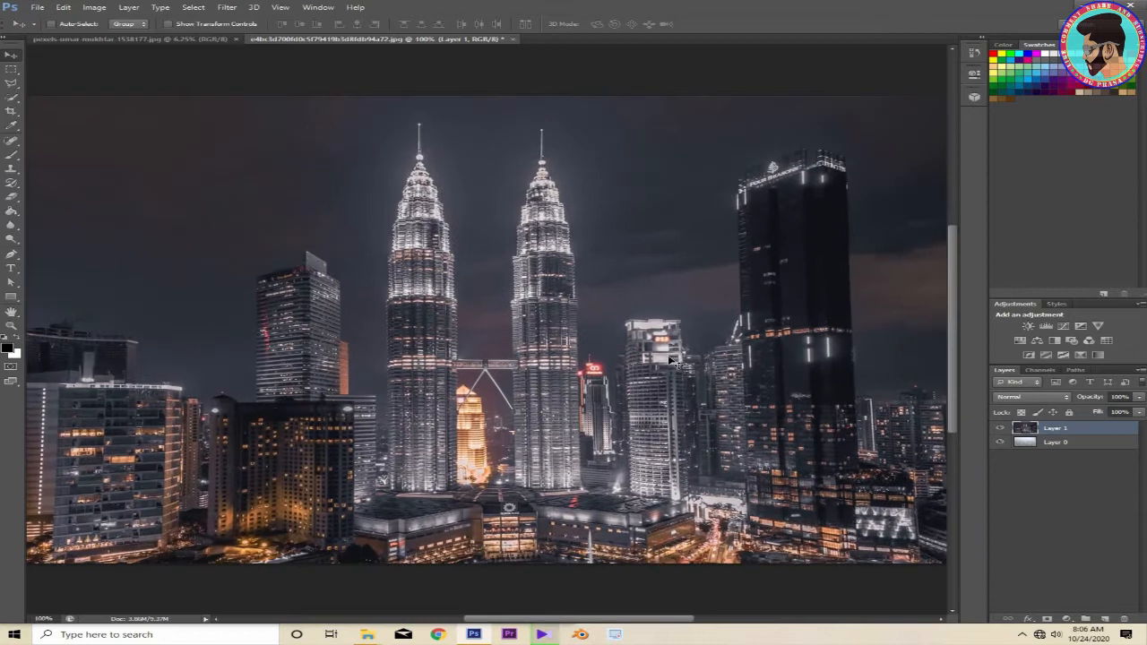
key(ctrl+minus)
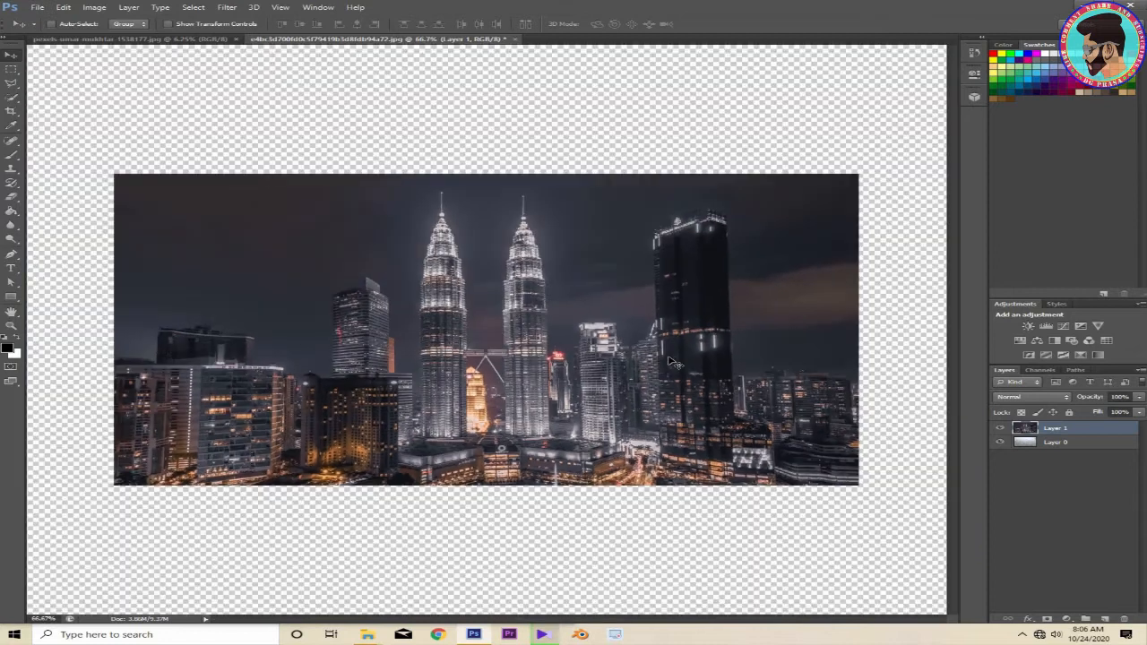
right_click(1072, 429)
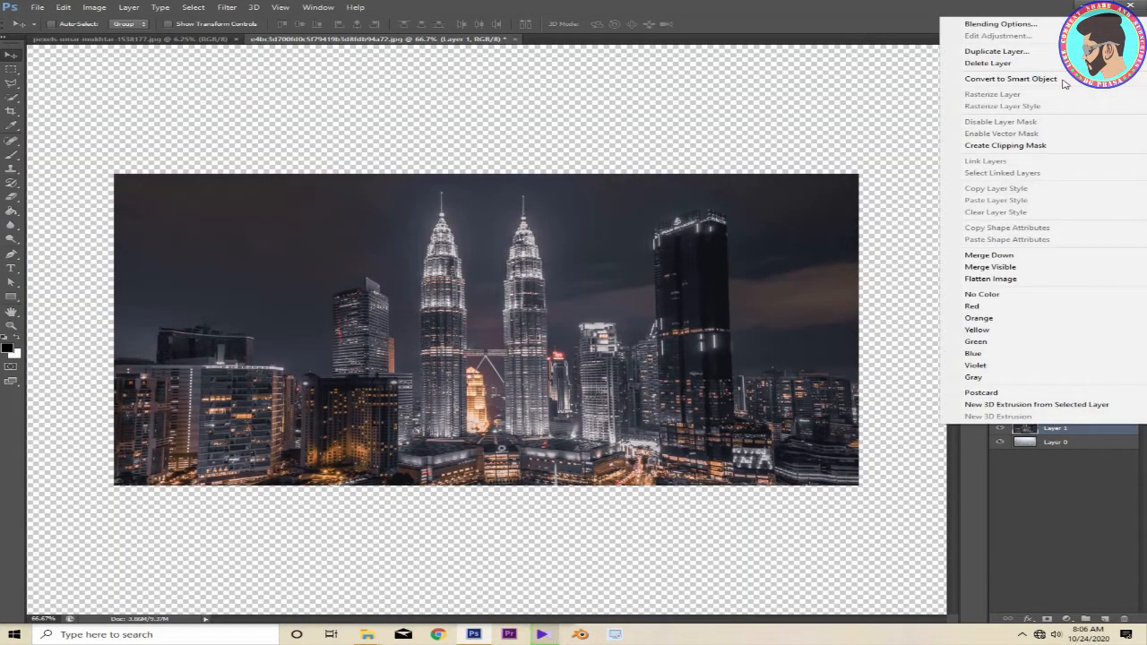
click(1065, 83)
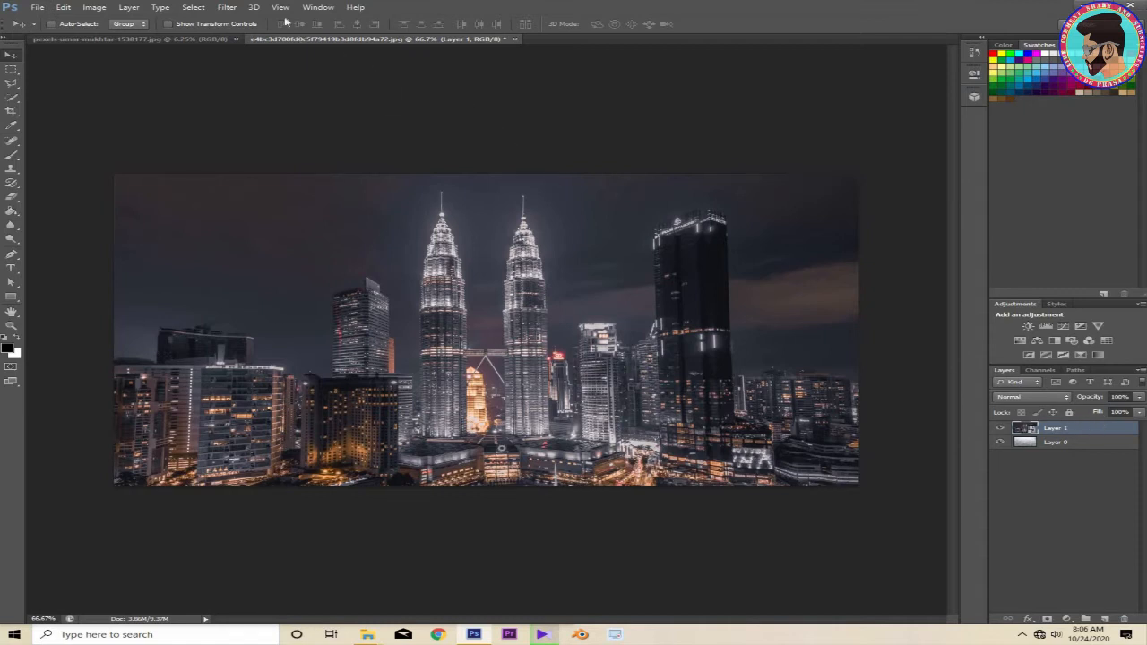
Apply a Gaussian Blur with a 5.0-pixel radius to the city smart object.
click(226, 7)
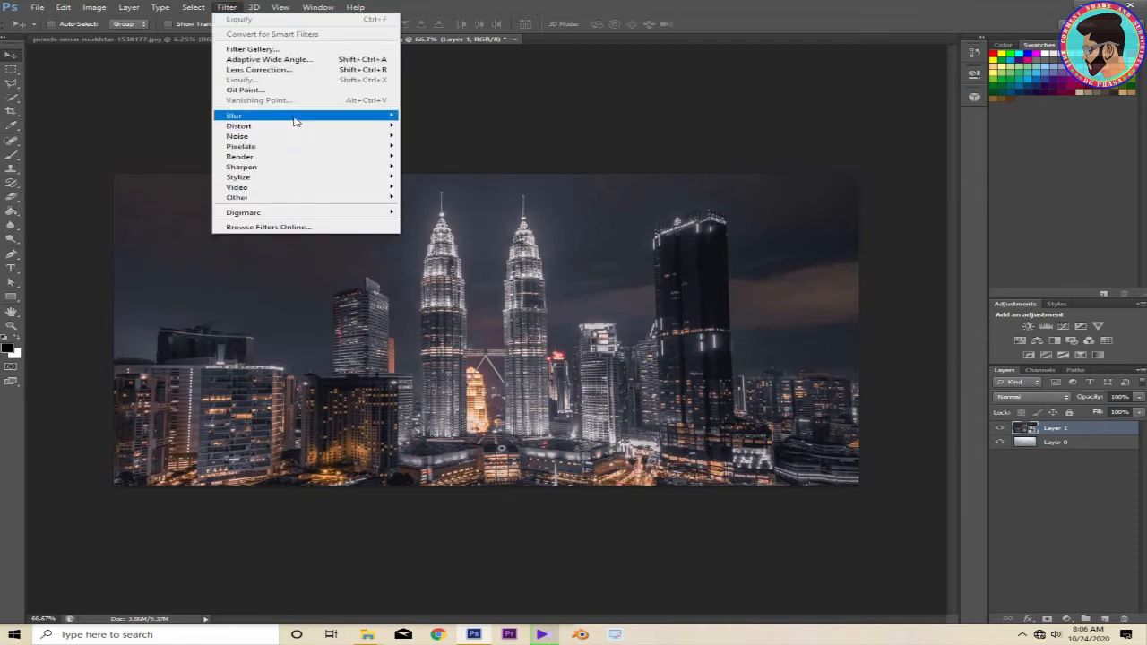
mouse_move(296, 116)
click(439, 192)
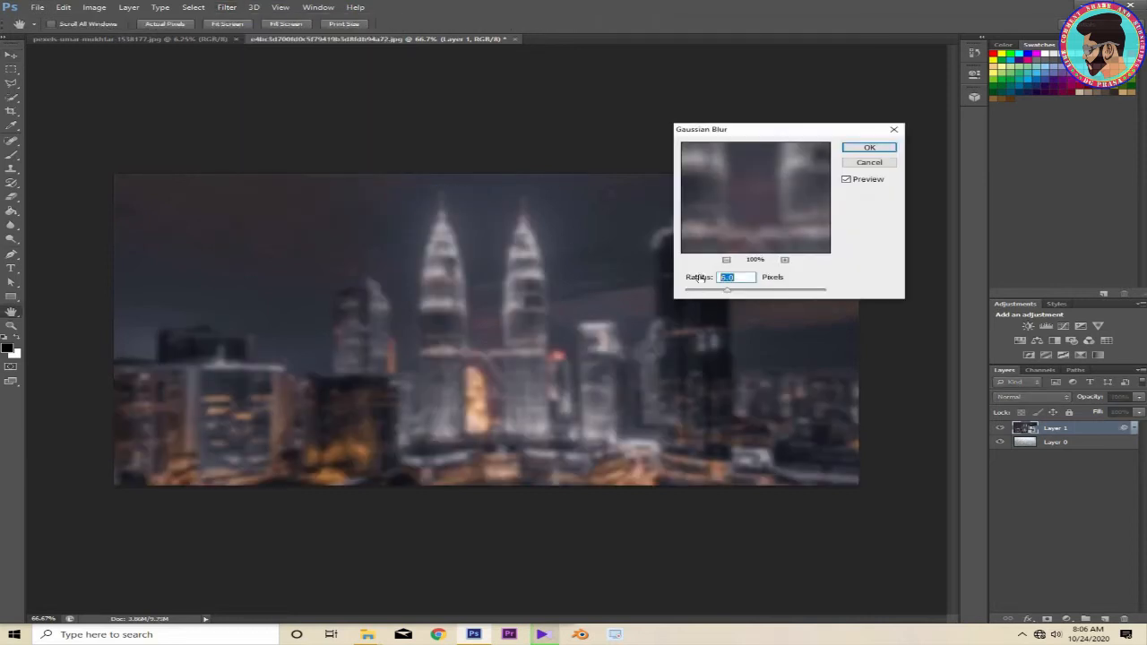
click(862, 147)
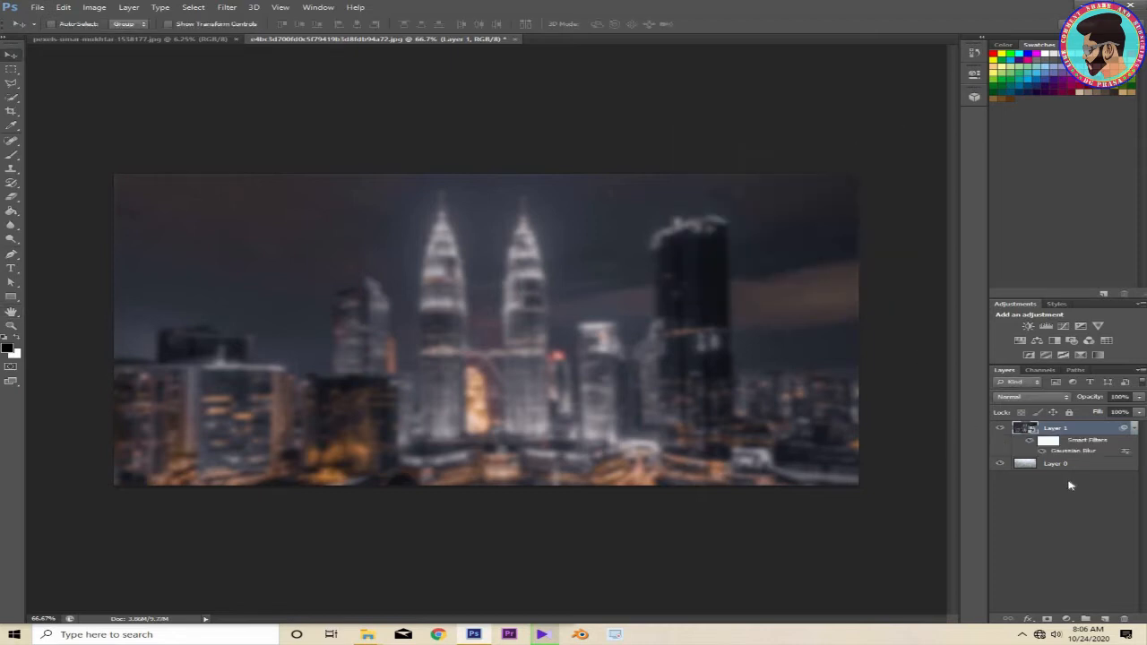
Add a Color Lookup adjustment layer above the city layer using the 3DLUT file Crisp_Warm.look.
click(1066, 620)
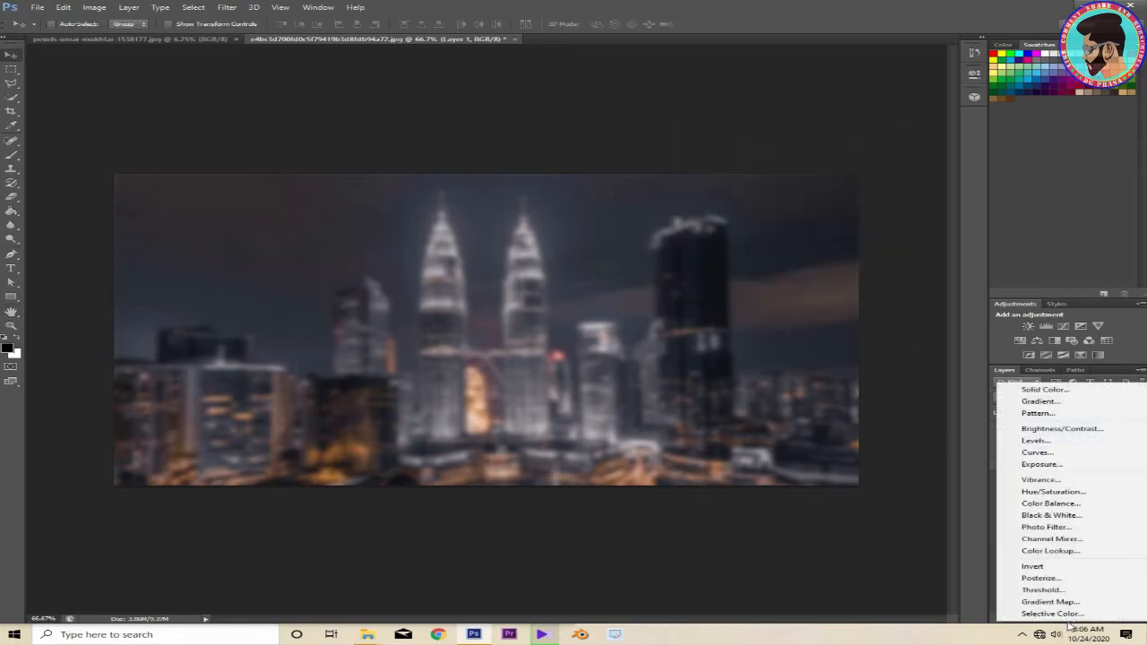
click(1048, 551)
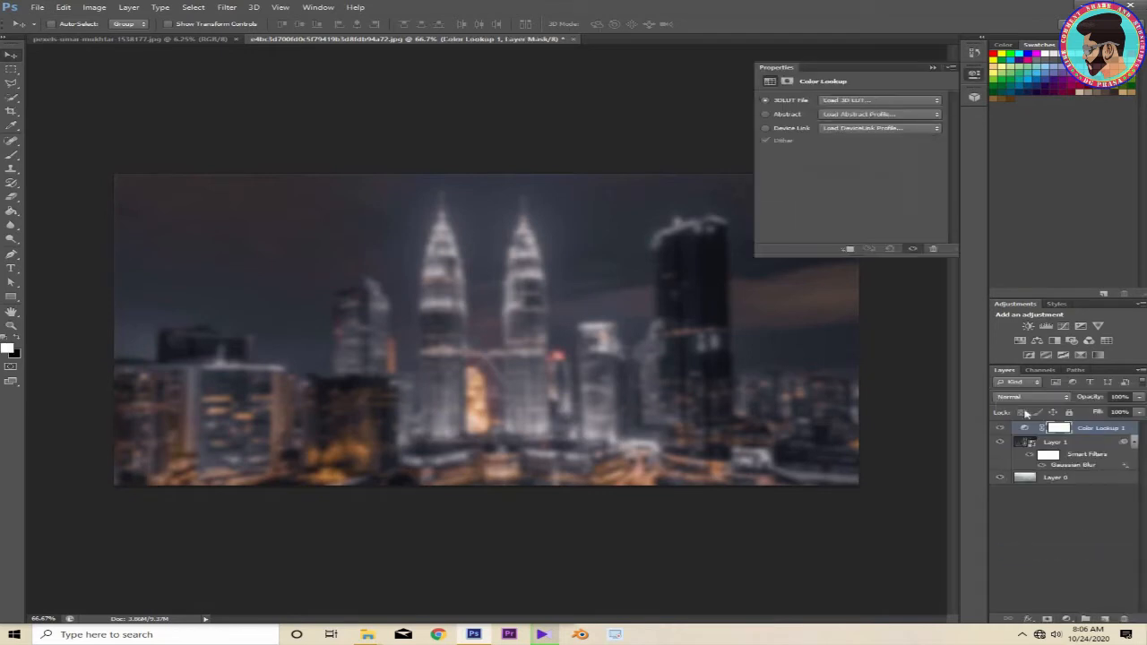
click(878, 100)
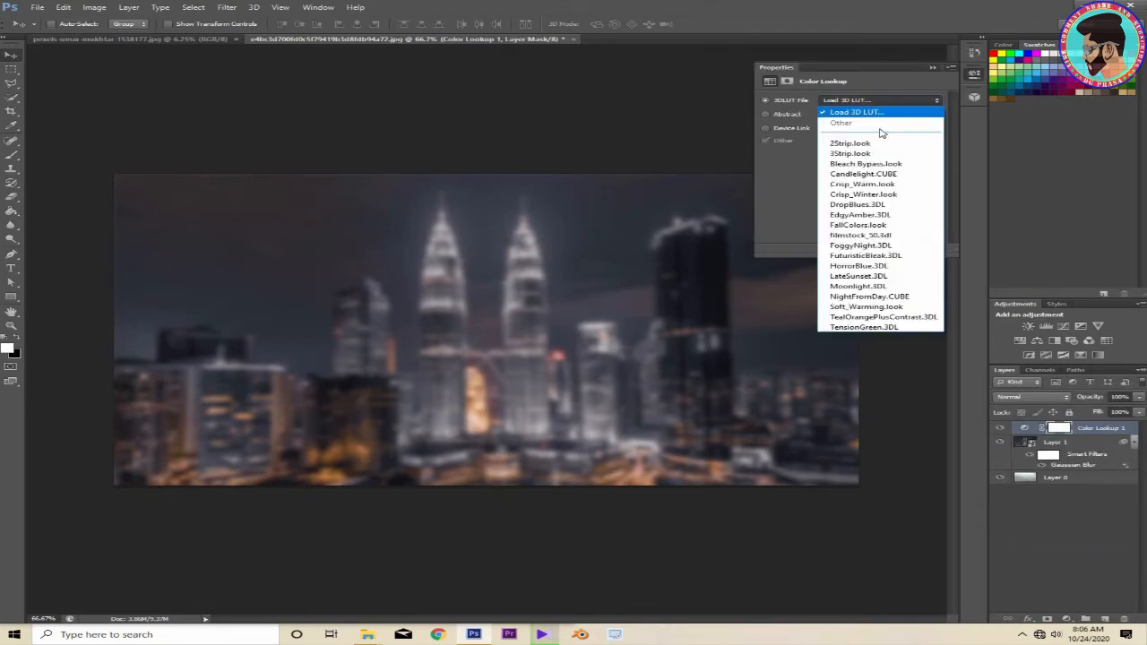
click(905, 184)
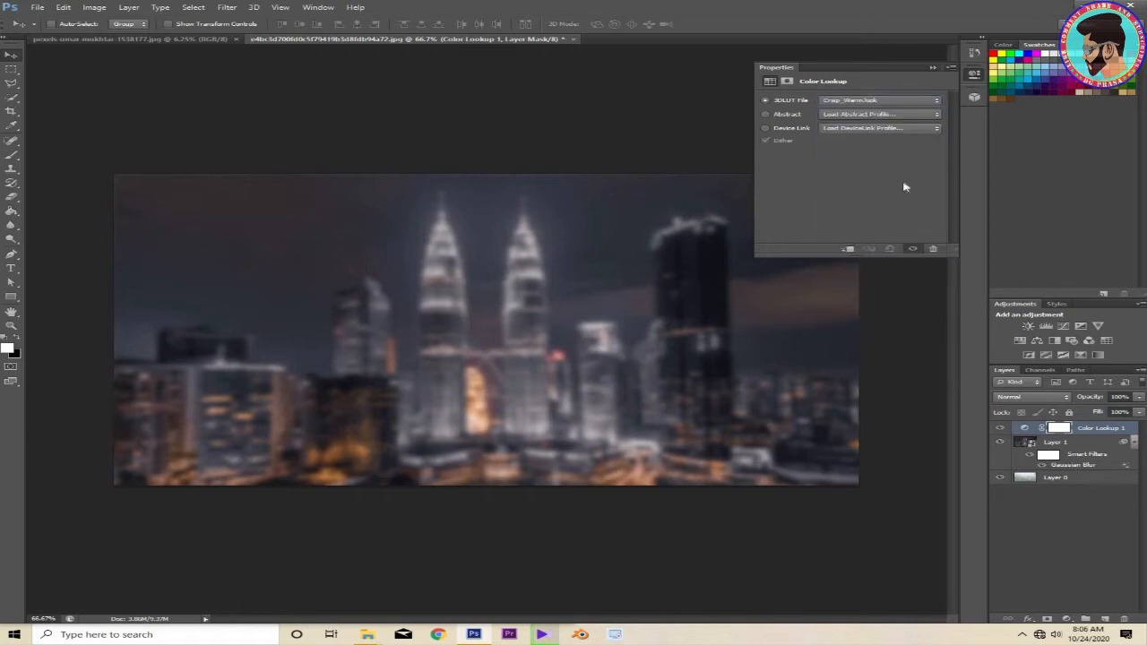
click(932, 68)
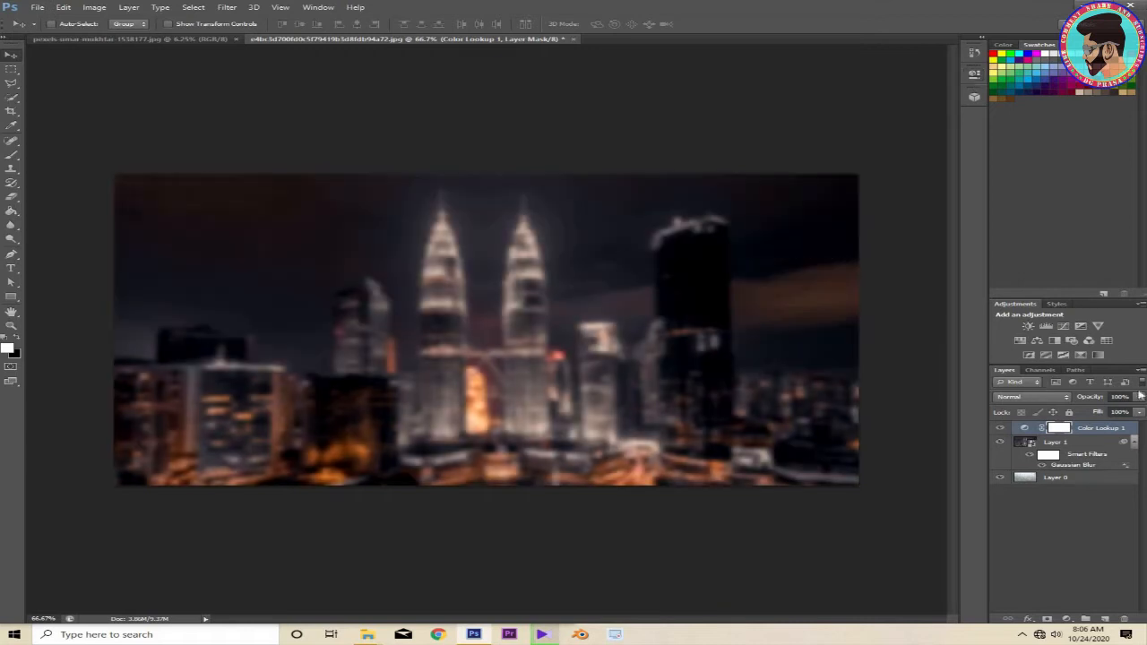
Lower the opacity of the warm Color Lookup layer to a little over 40%.
click(1139, 398)
drag(1135, 411, 1099, 413)
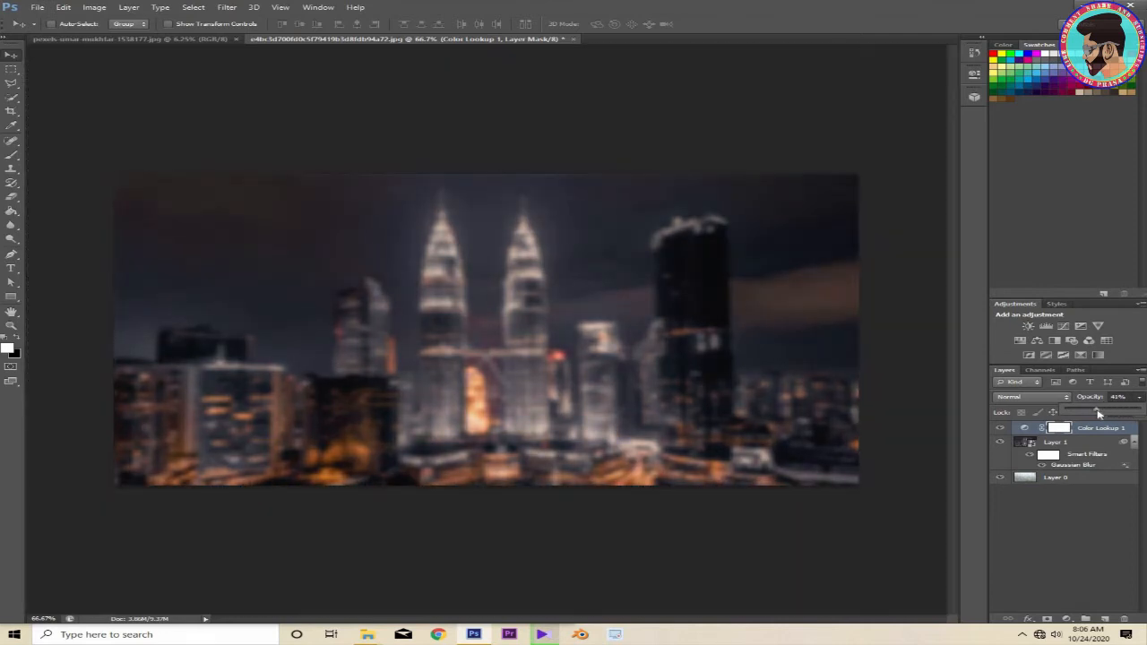
drag(1100, 413, 1102, 413)
Set the blend mode of the blurred city layer to Overlay.
click(1096, 443)
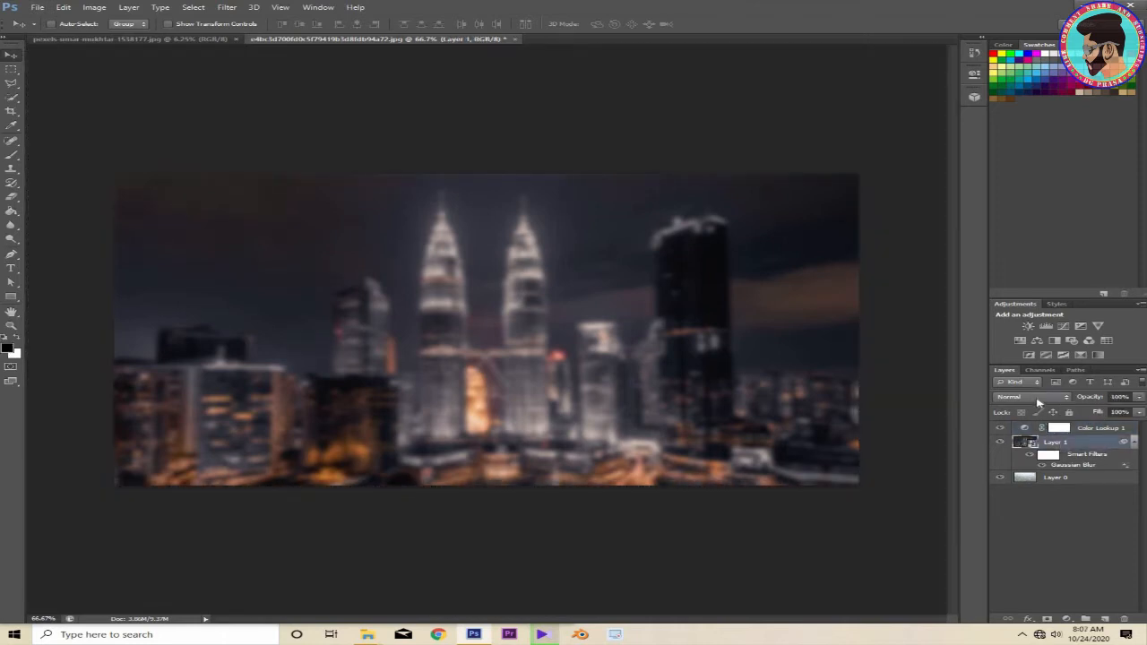
click(1036, 404)
click(1043, 254)
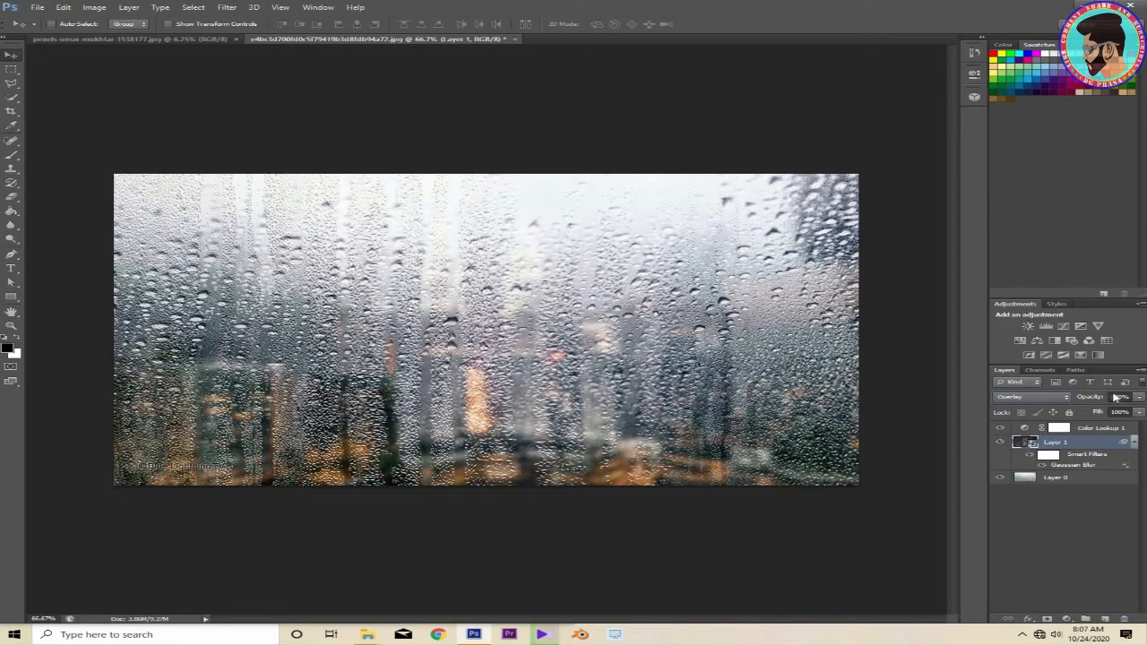
Add a second Color Lookup adjustment layer directly above the raindrop layer, using the 3DLUT file NightFromDay.CUBE.
click(1062, 479)
click(1066, 619)
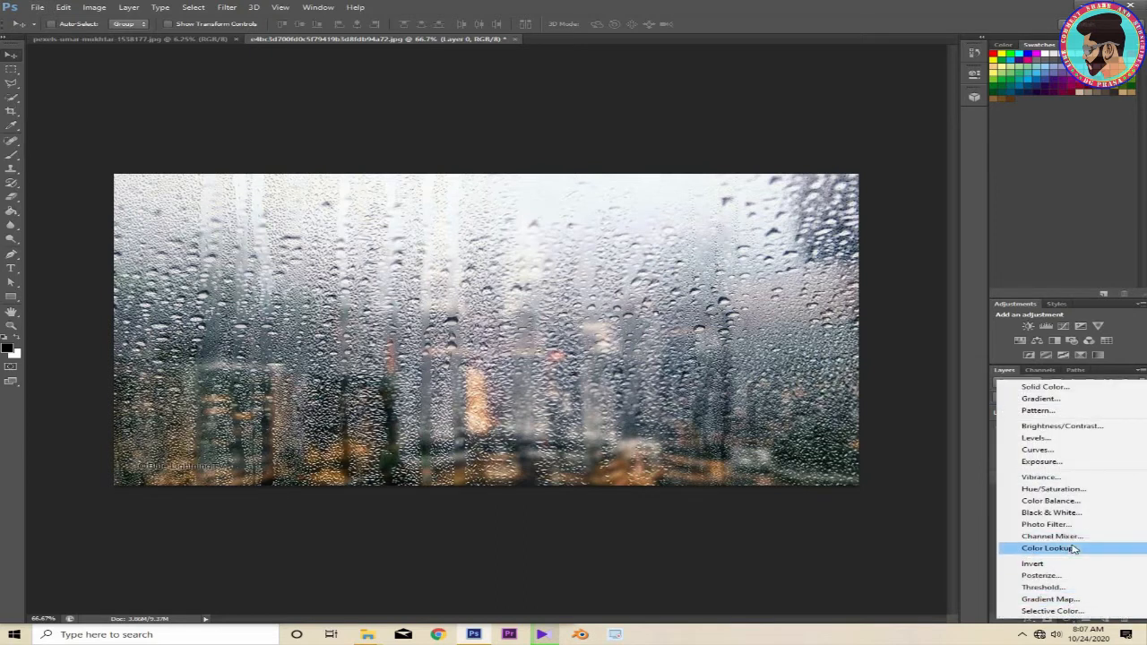
click(1074, 548)
click(910, 105)
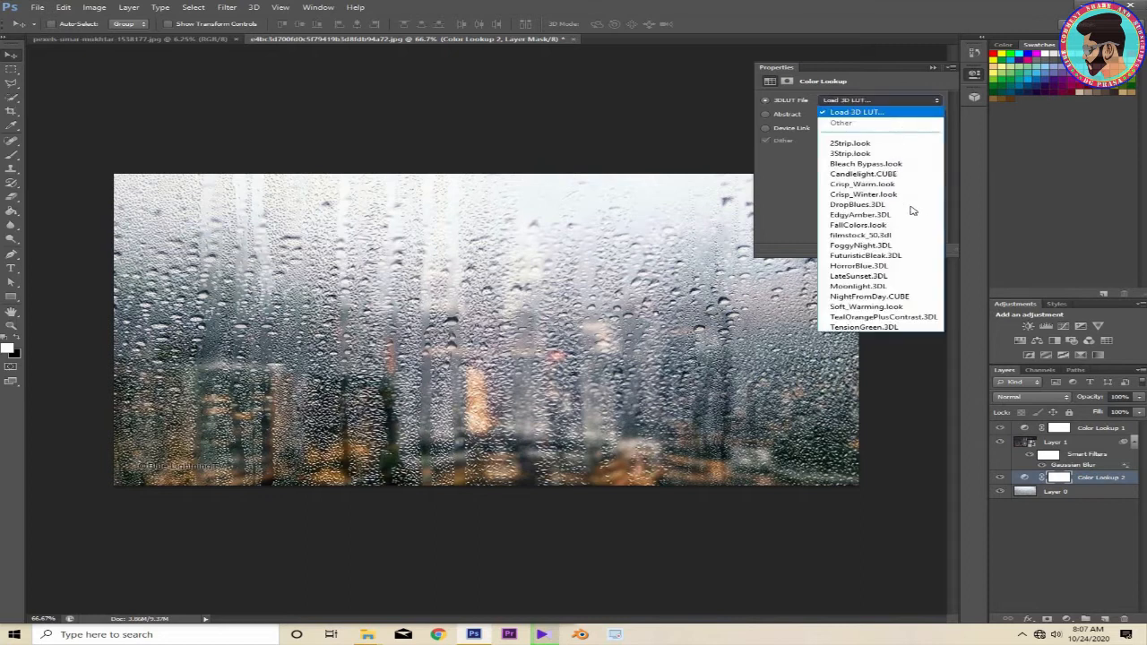
click(909, 300)
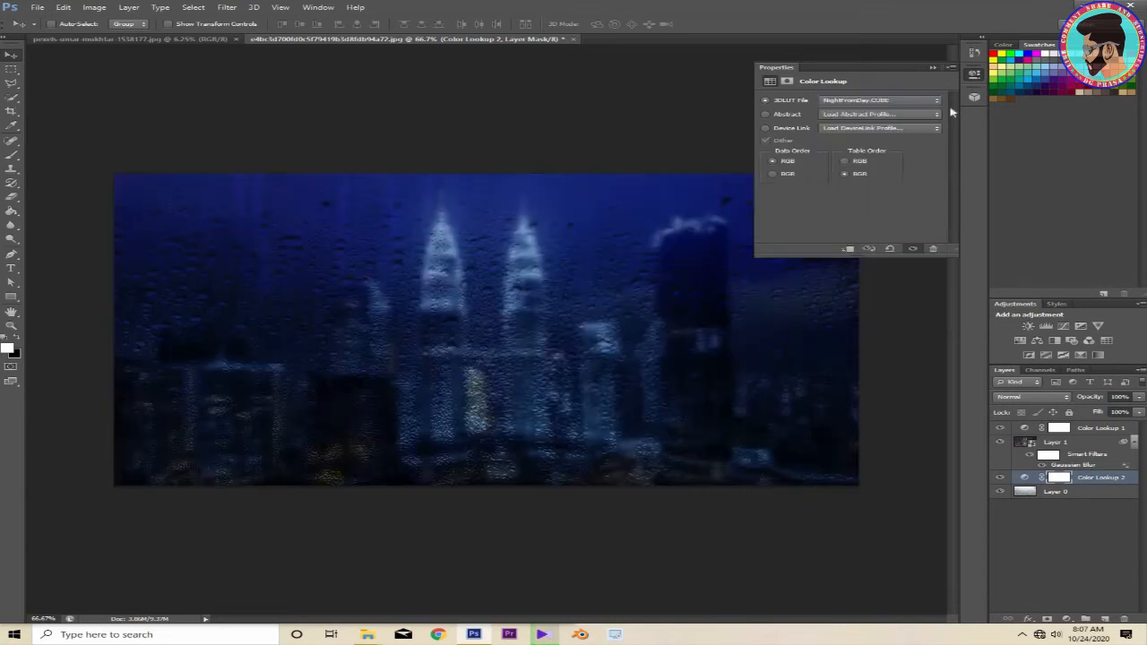
click(932, 68)
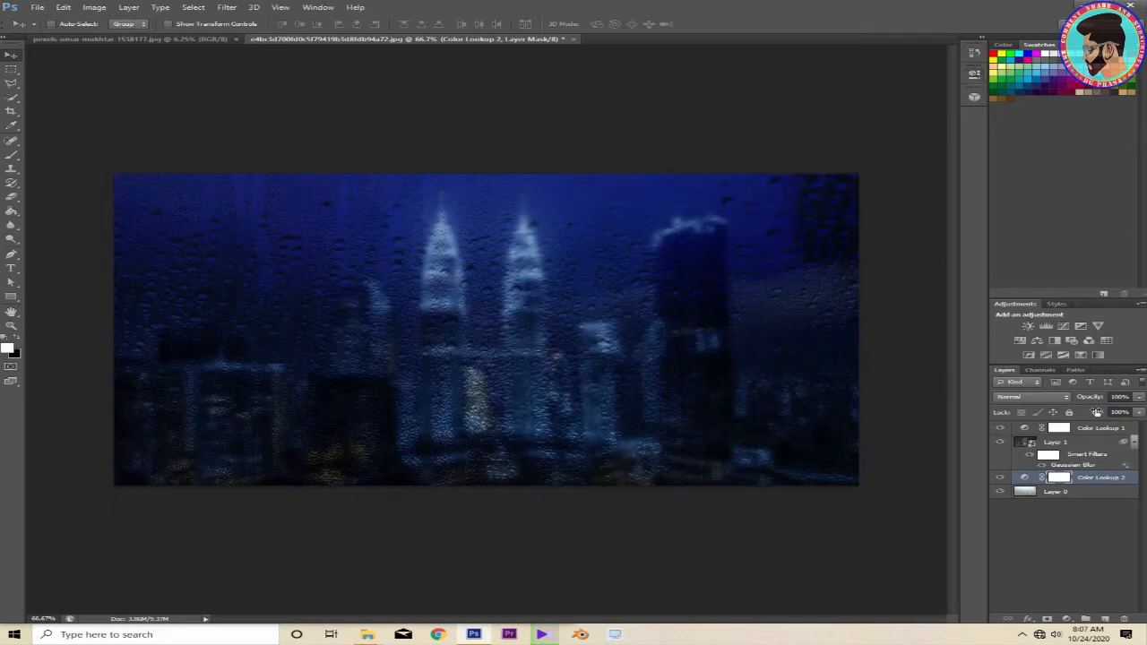
Lower the opacity of the NightFromDay Color Lookup layer to about 47%.
click(1139, 397)
drag(1130, 413, 1098, 413)
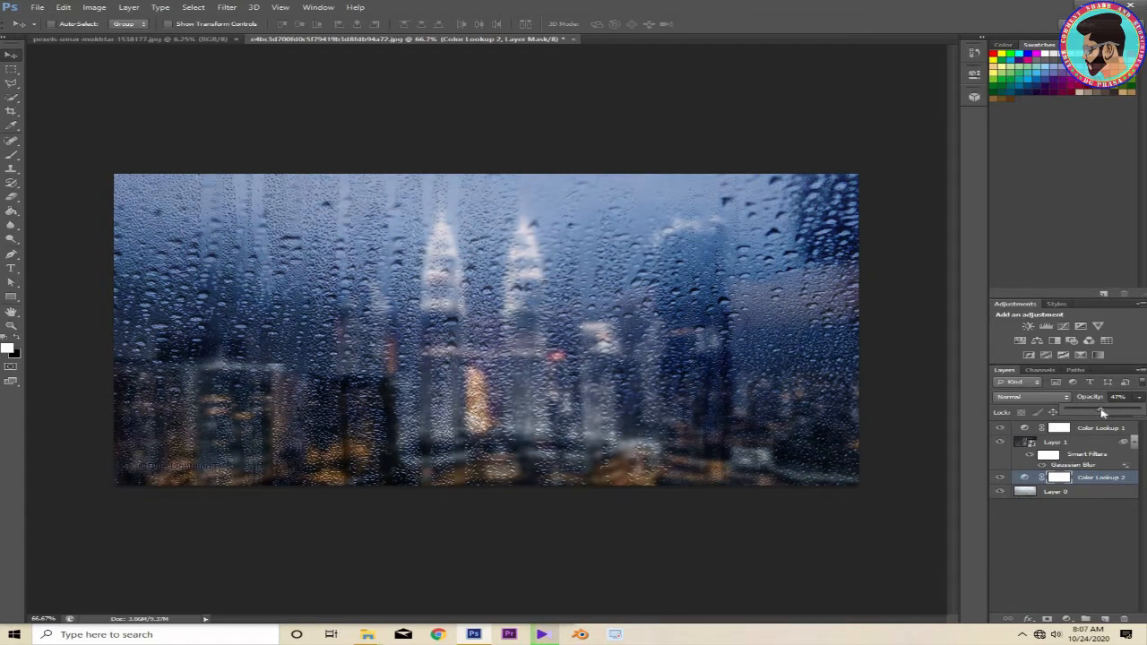
click(1071, 531)
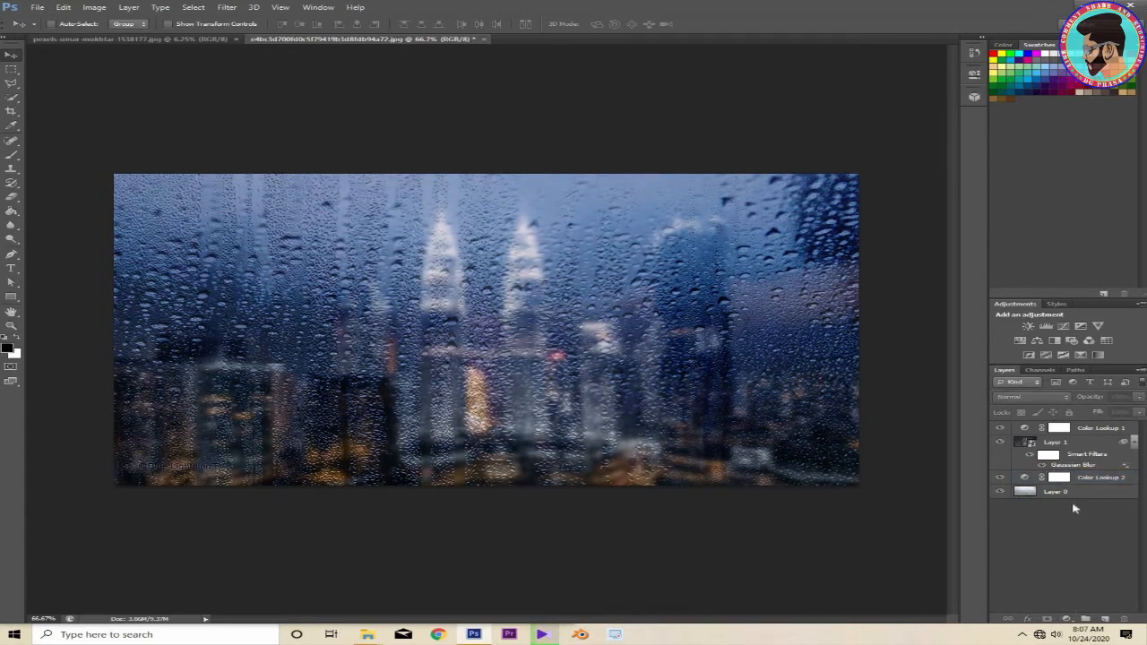
Add a Curves adjustment layer directly above the raindrop layer.
click(1075, 492)
click(1068, 618)
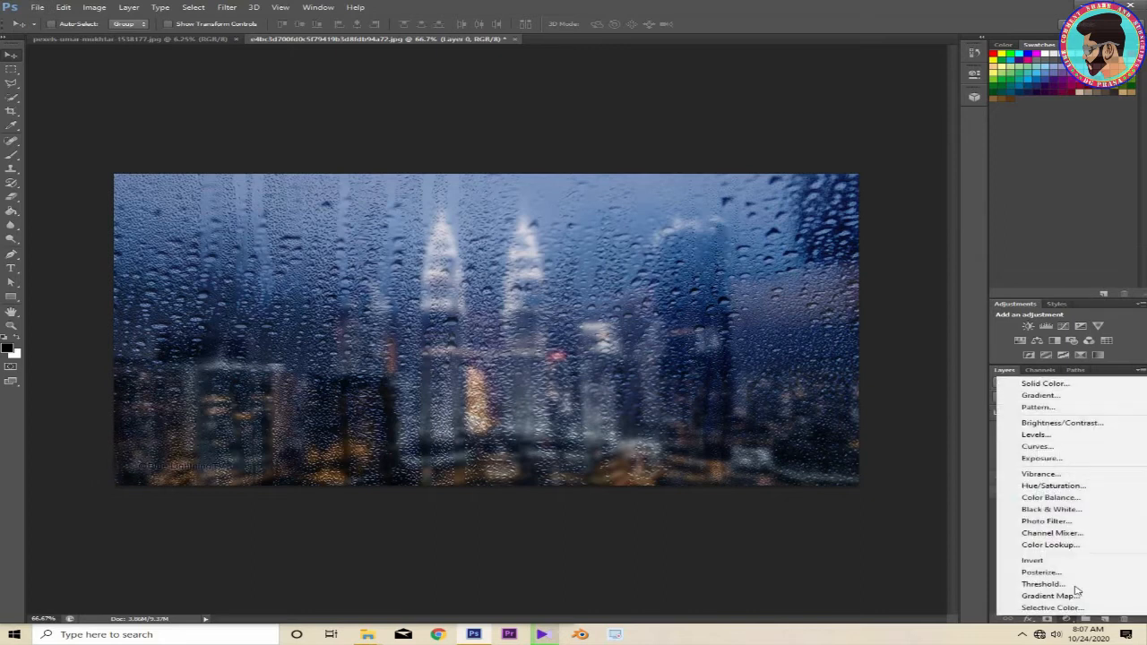
click(1080, 450)
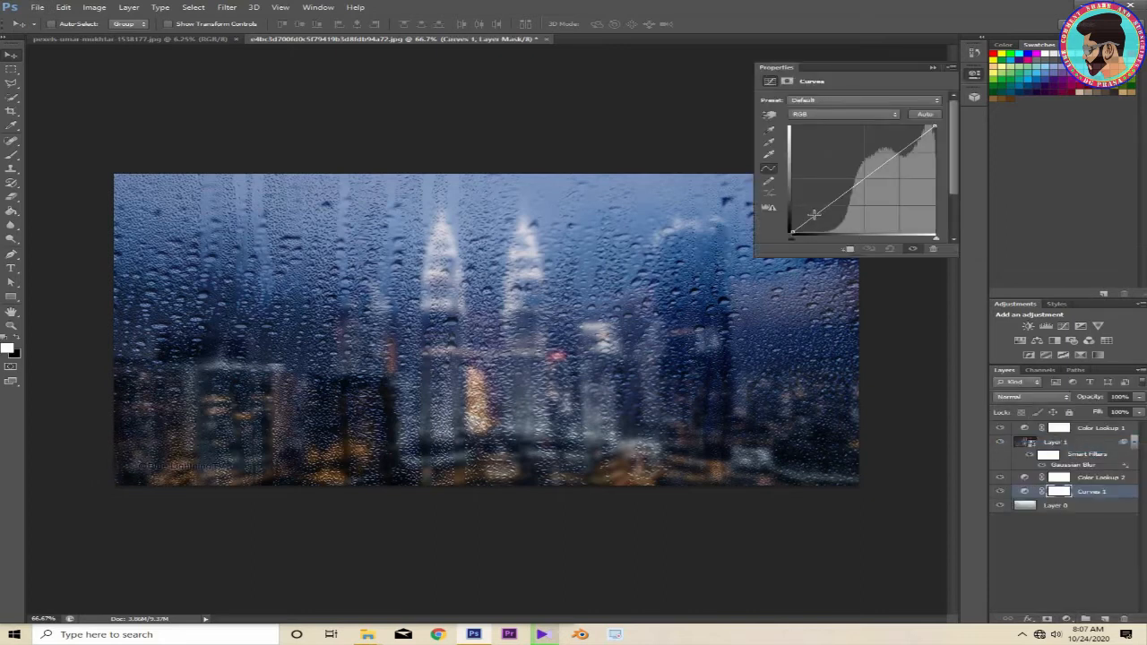
Darken the shadows and upper midtones of the Curves adjustment by pulling the RGB curve slightly below the diagonal.
drag(814, 215, 822, 217)
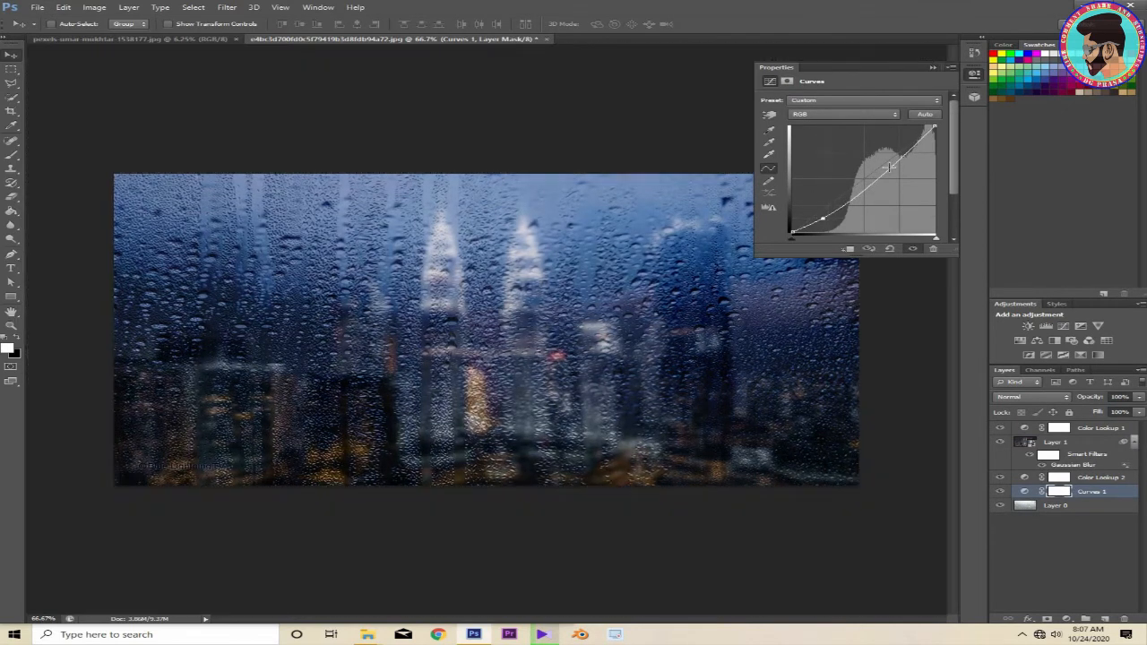
drag(892, 166, 898, 168)
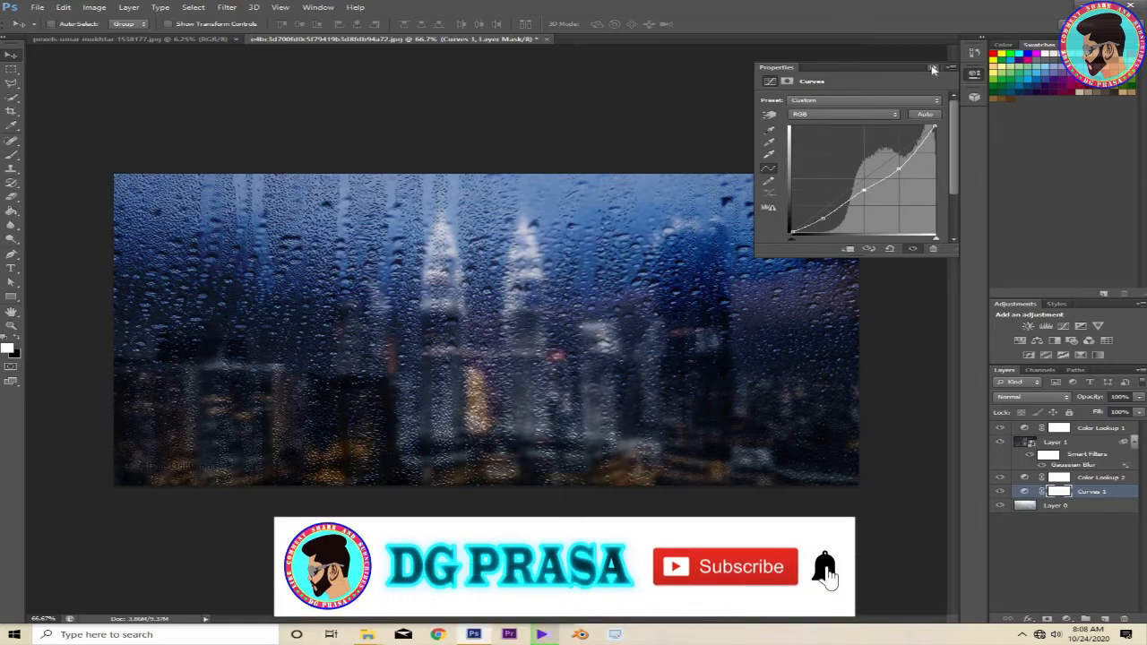
click(933, 68)
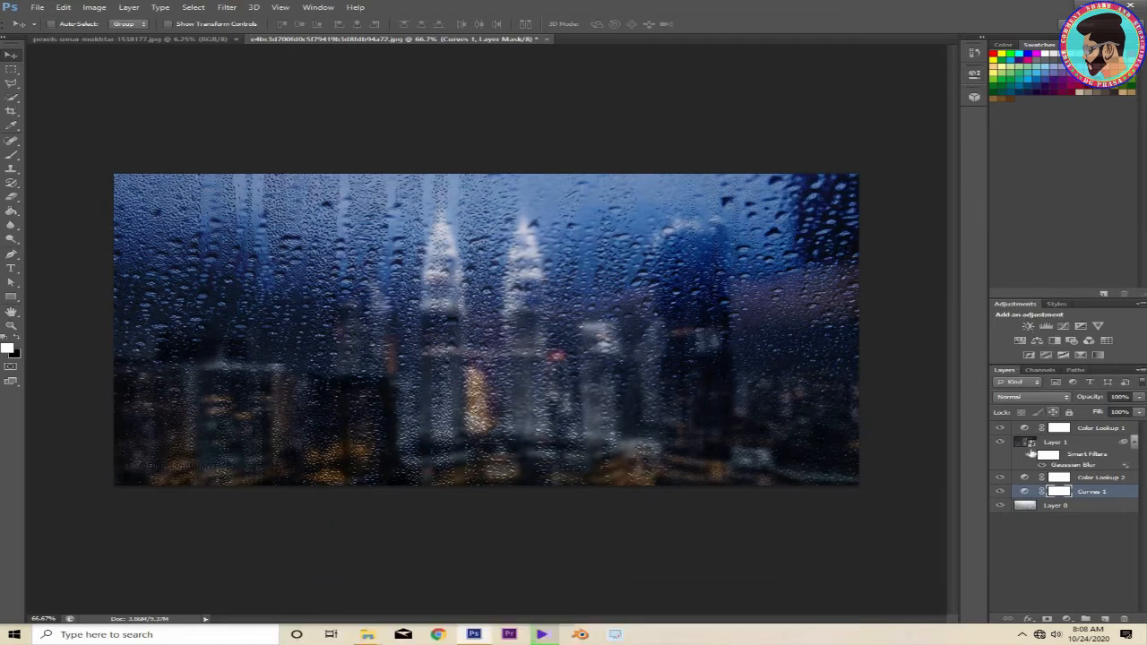
Add a Black & White adjustment layer with default settings directly above the raindrop layer.
click(1078, 507)
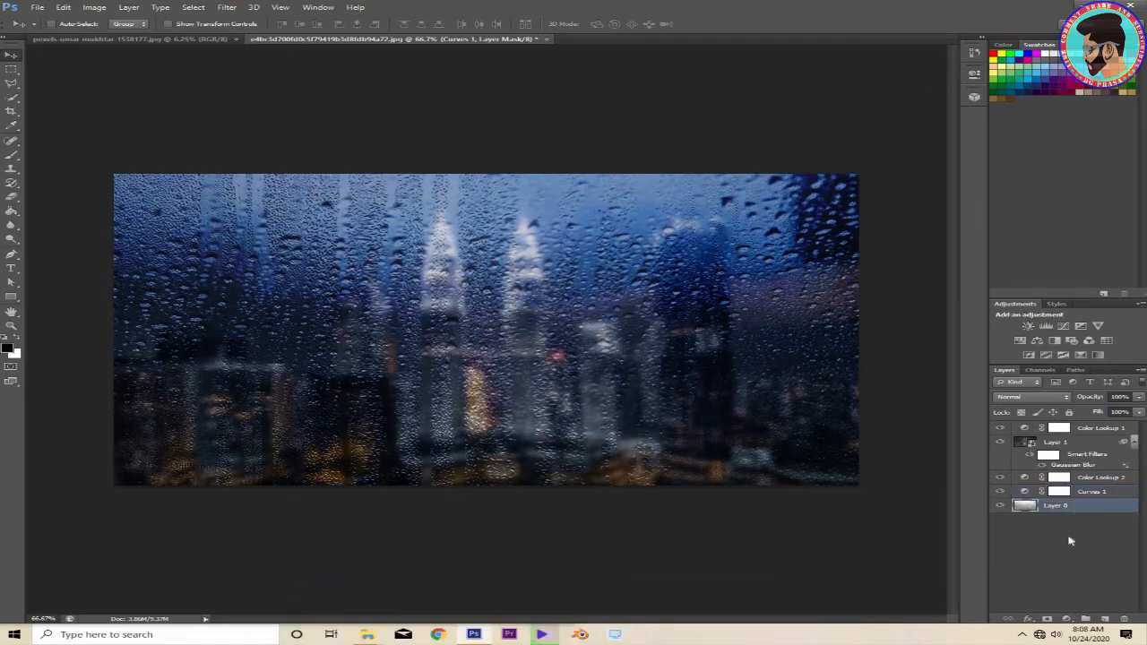
click(1067, 619)
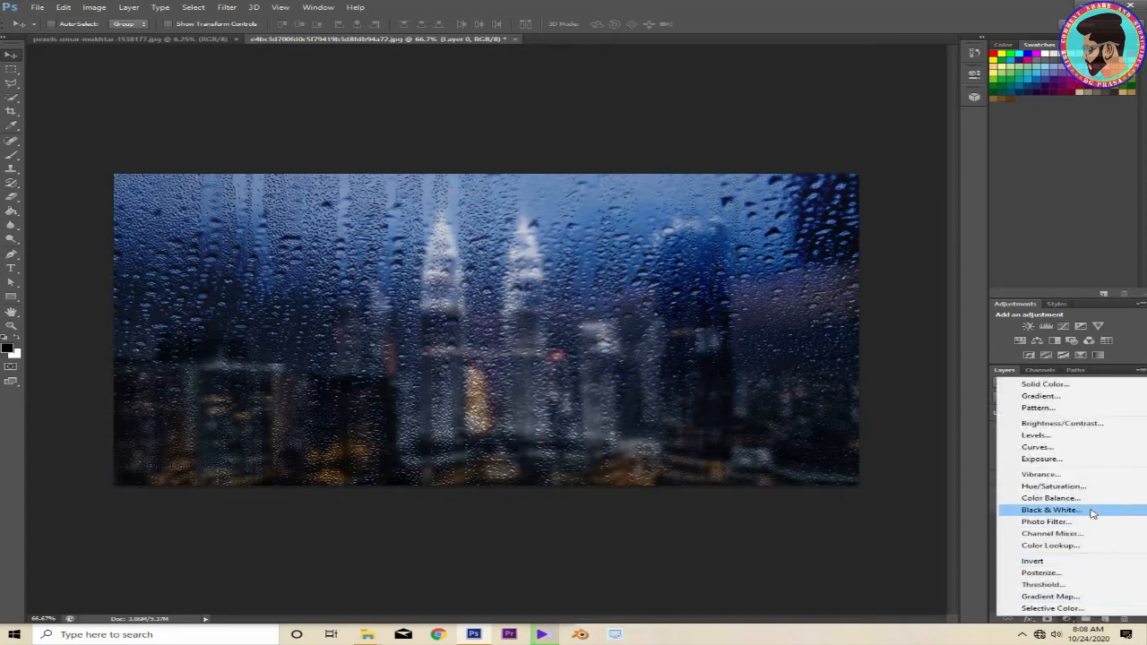
click(1092, 513)
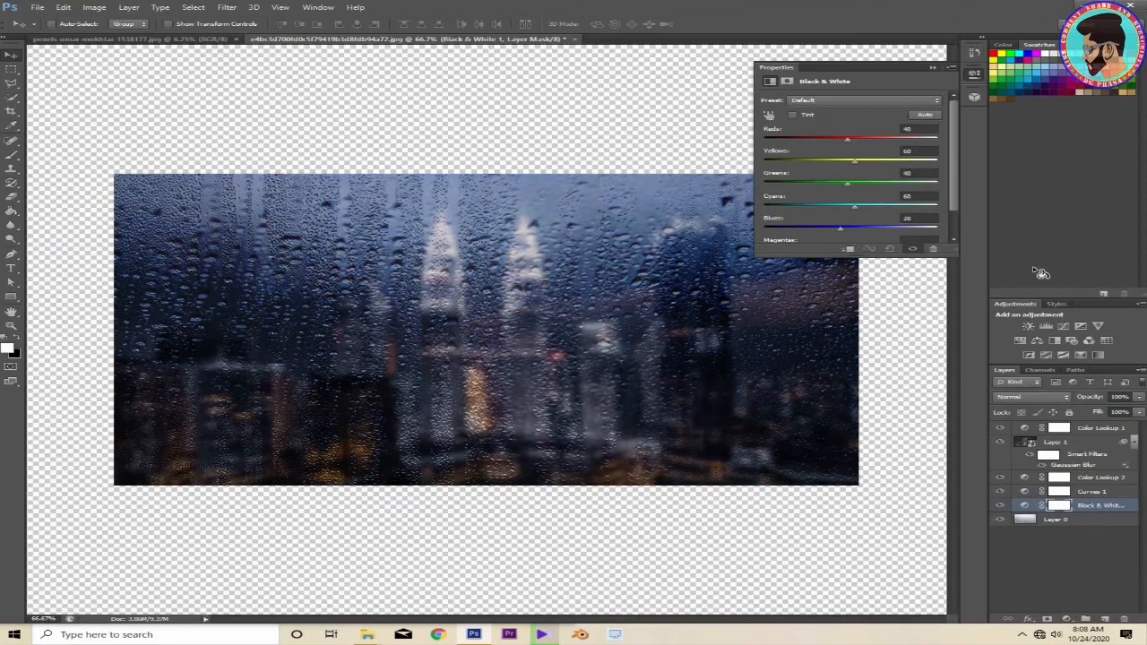
click(931, 69)
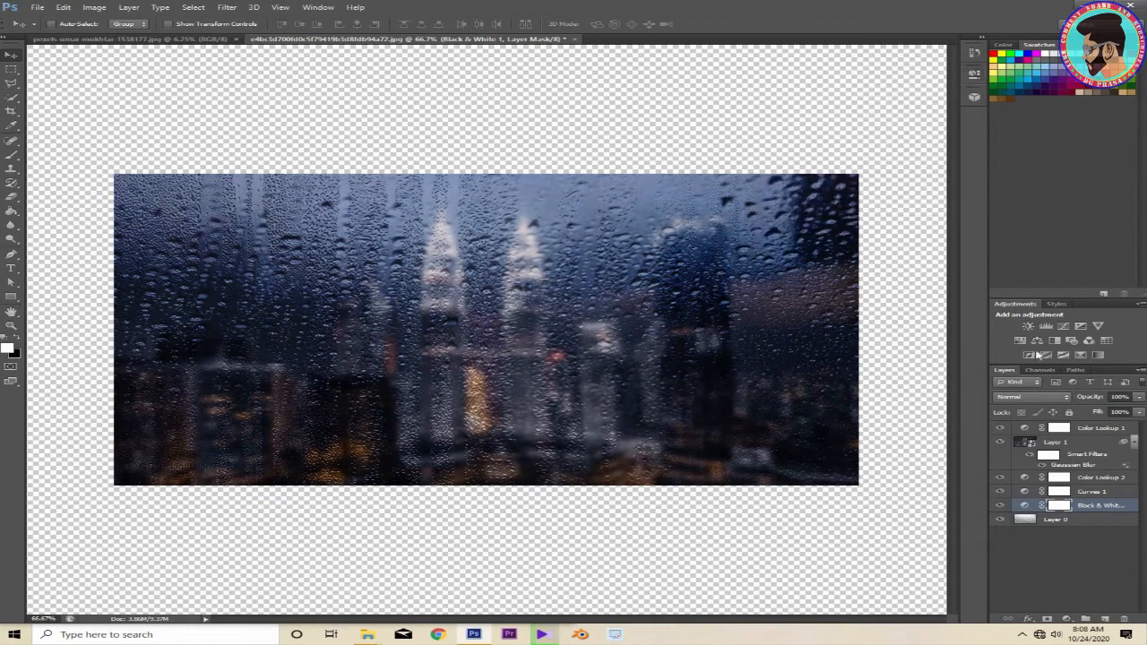
Draw a wide text box across the image, above the blurred city layer, and set the font size to 150 pt.
click(1062, 443)
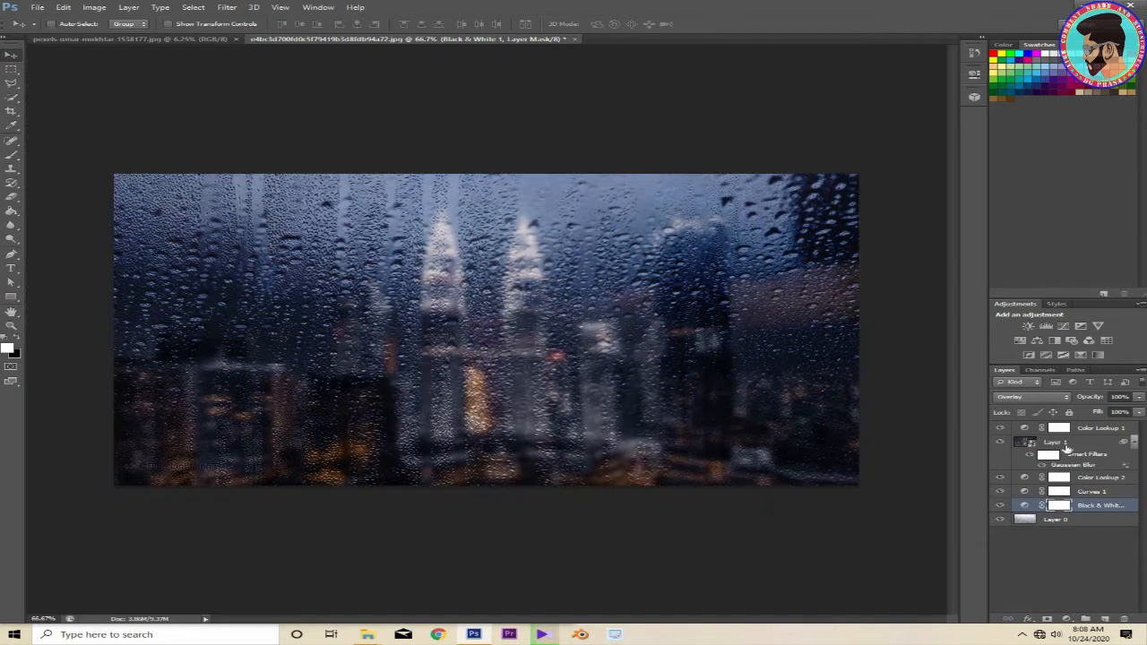
click(12, 268)
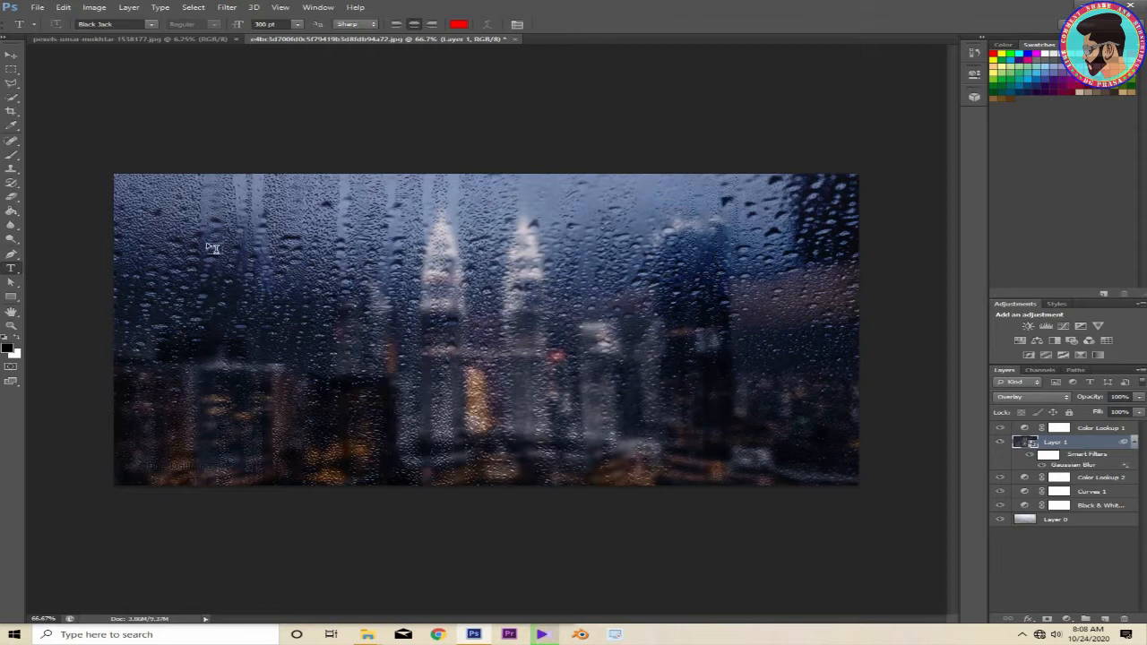
drag(176, 224, 775, 405)
click(295, 25)
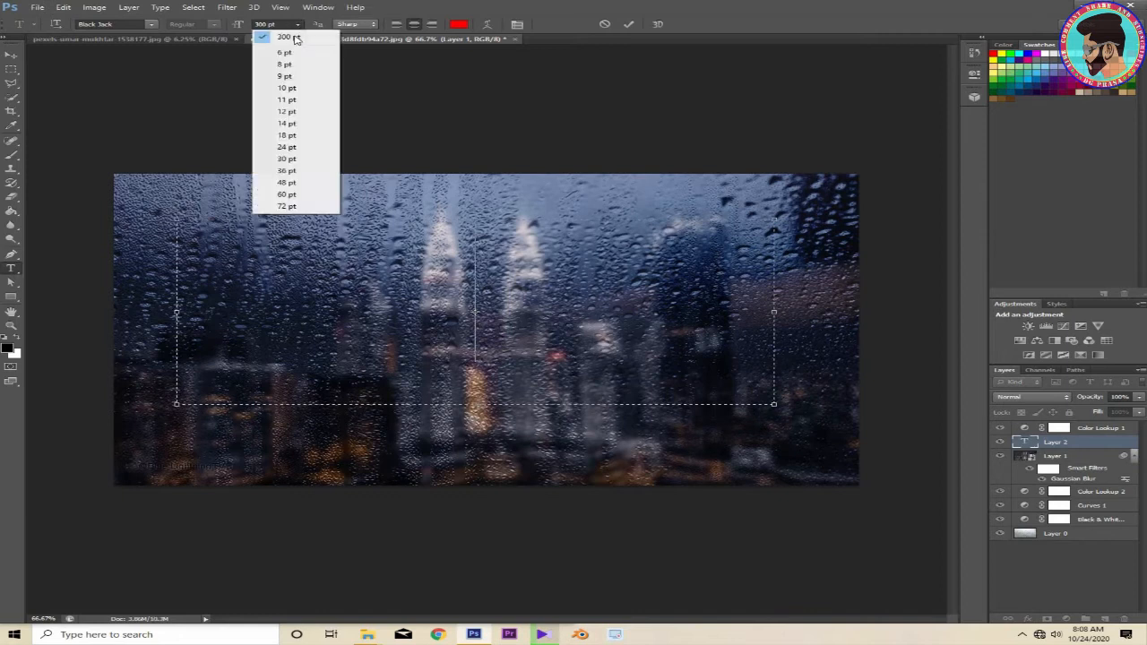
click(281, 25)
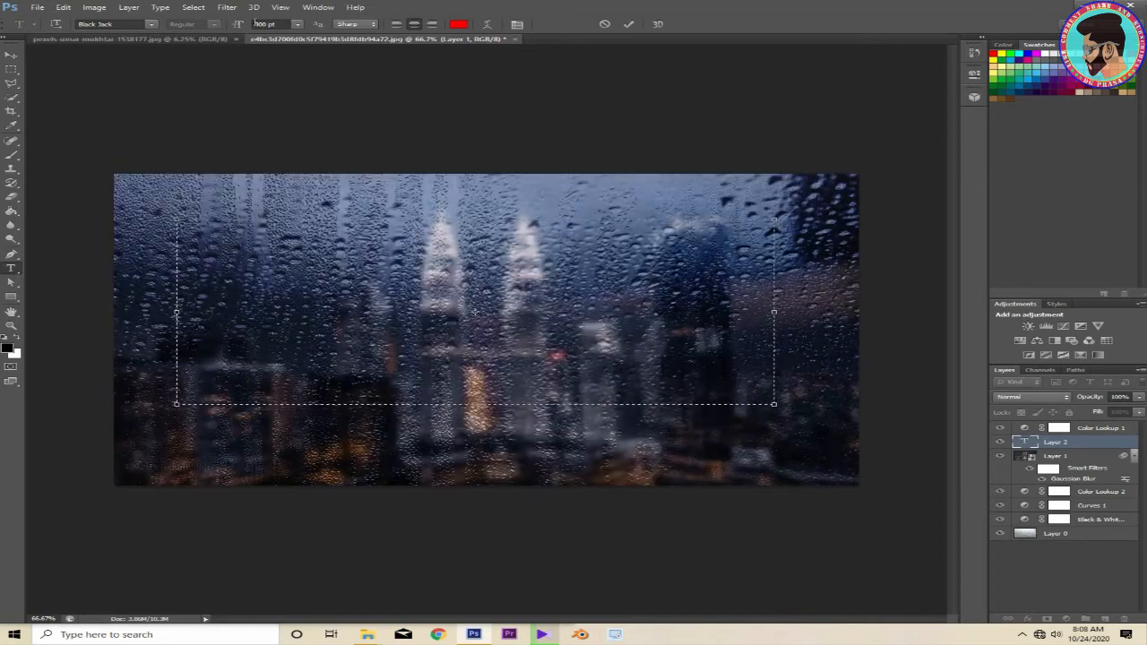
click(241, 25)
text(150)
key(Return)
Enter the text "Rainy Night" in the text box.
text(Ra)
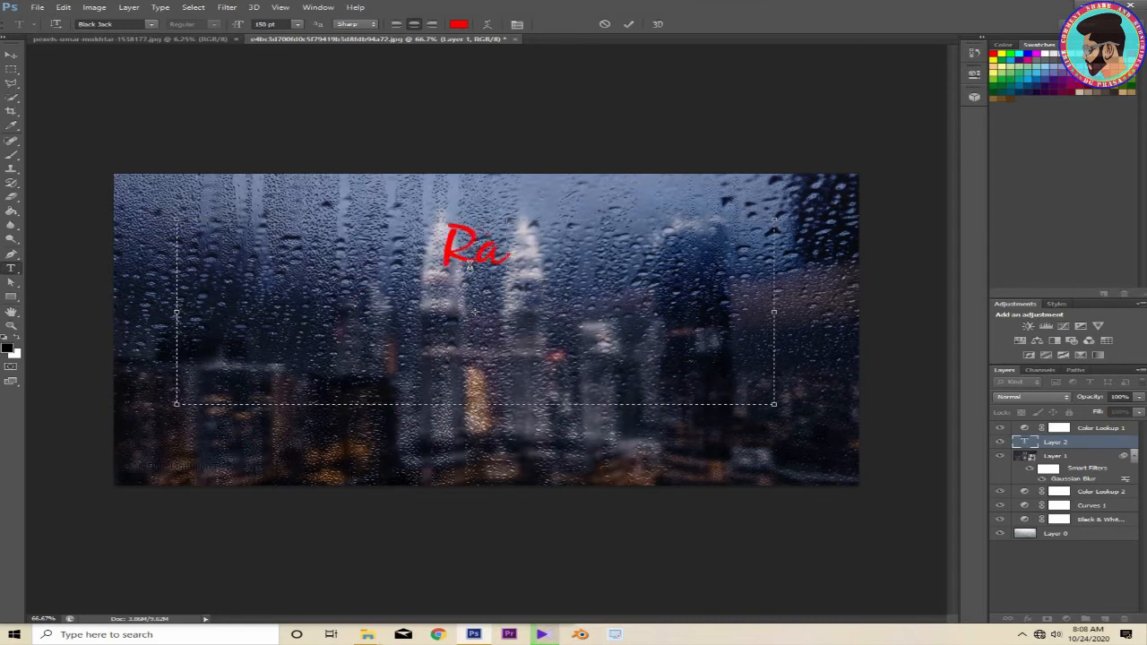
text(iny)
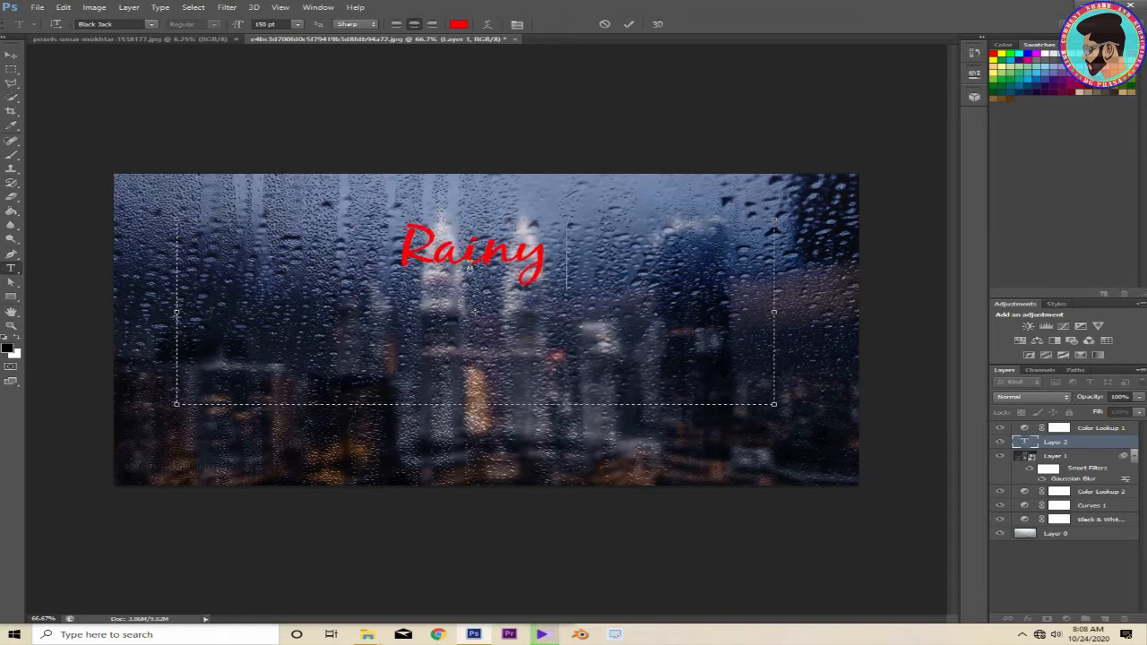
text( Ni)
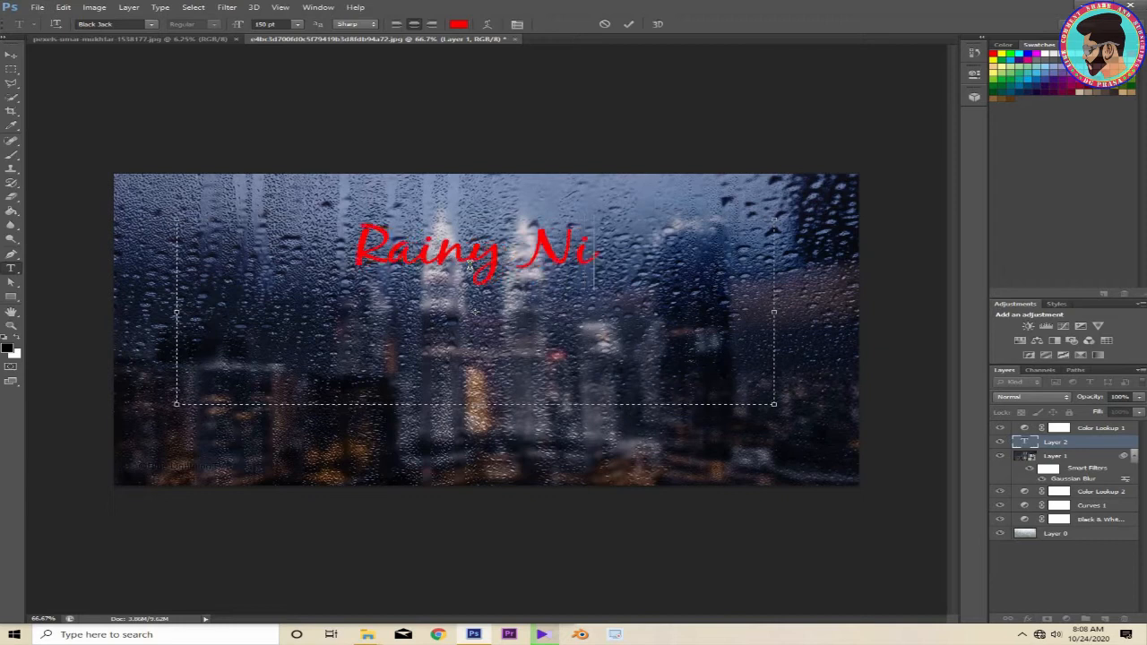
text(ght)
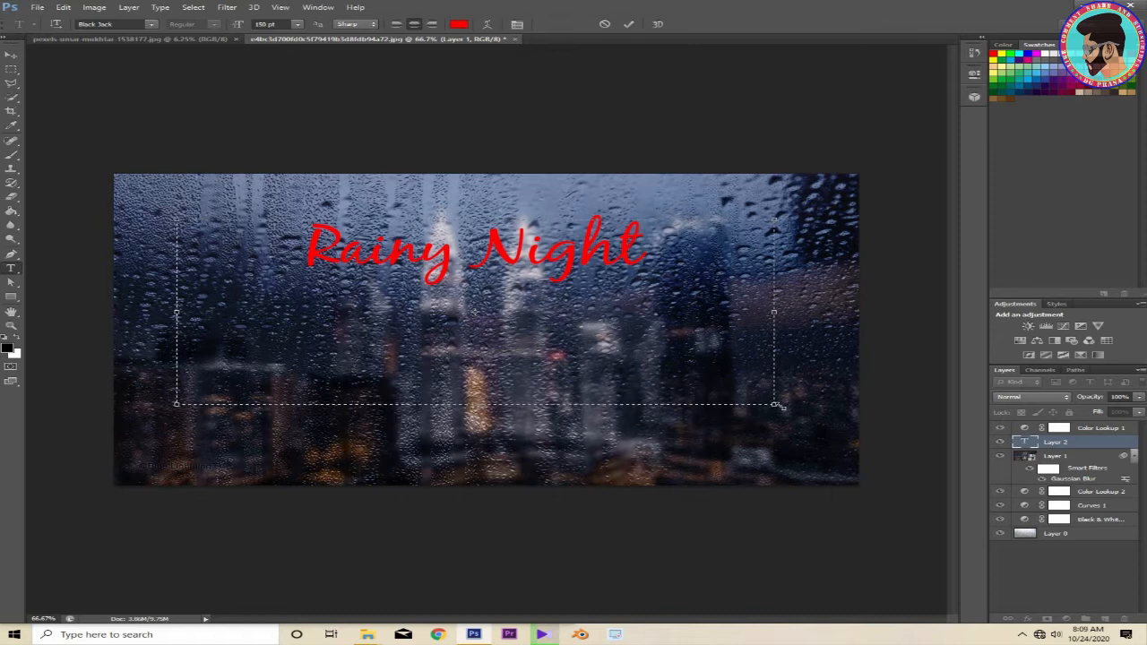
Shrink the text box around the red "Rainy Night" text and move the text to the centre of the image.
drag(762, 371, 737, 318)
click(629, 24)
click(13, 57)
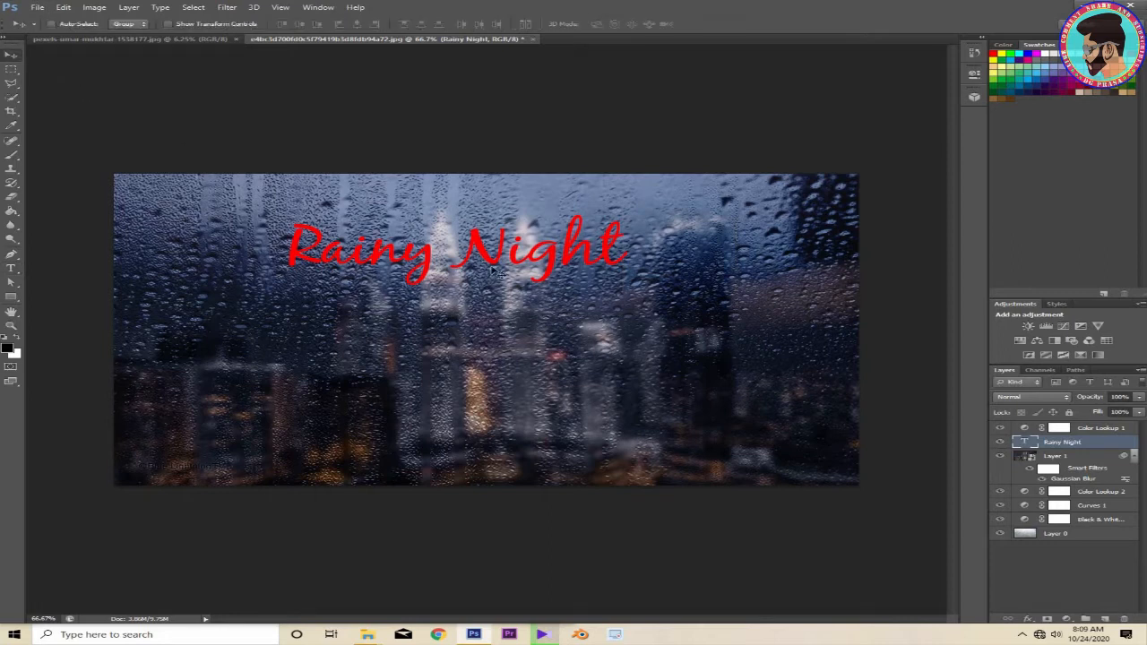
drag(516, 309, 537, 328)
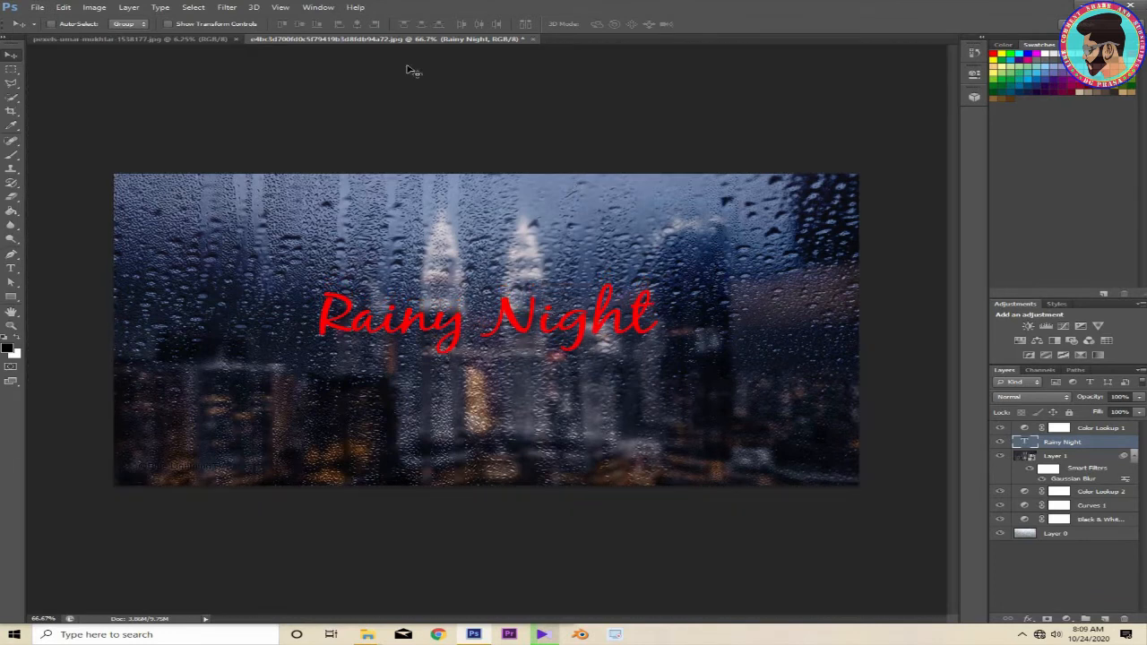
Open the Liquify filter on the "Rainy Night" text layer, rasterizing the type.
click(225, 9)
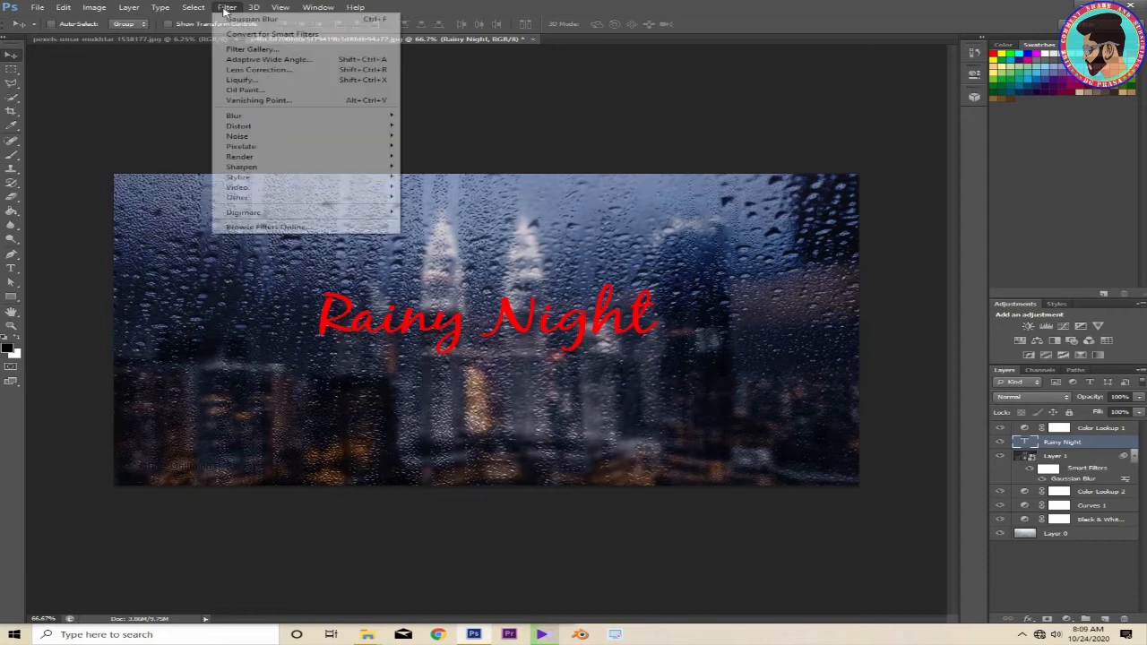
click(283, 82)
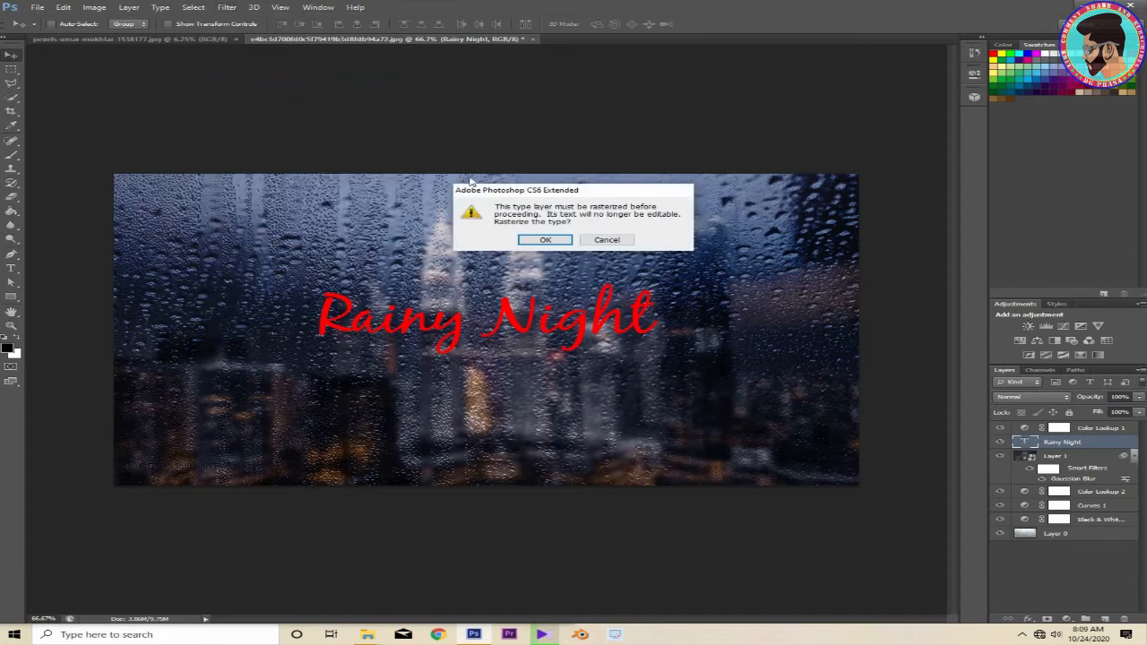
click(548, 240)
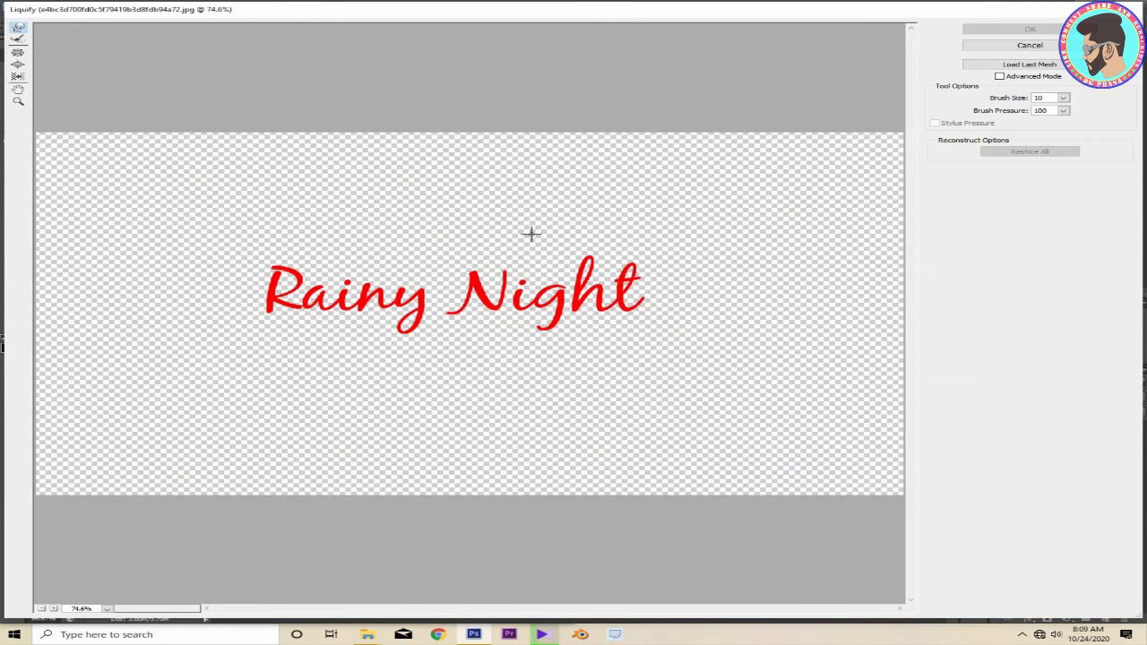
click(531, 233)
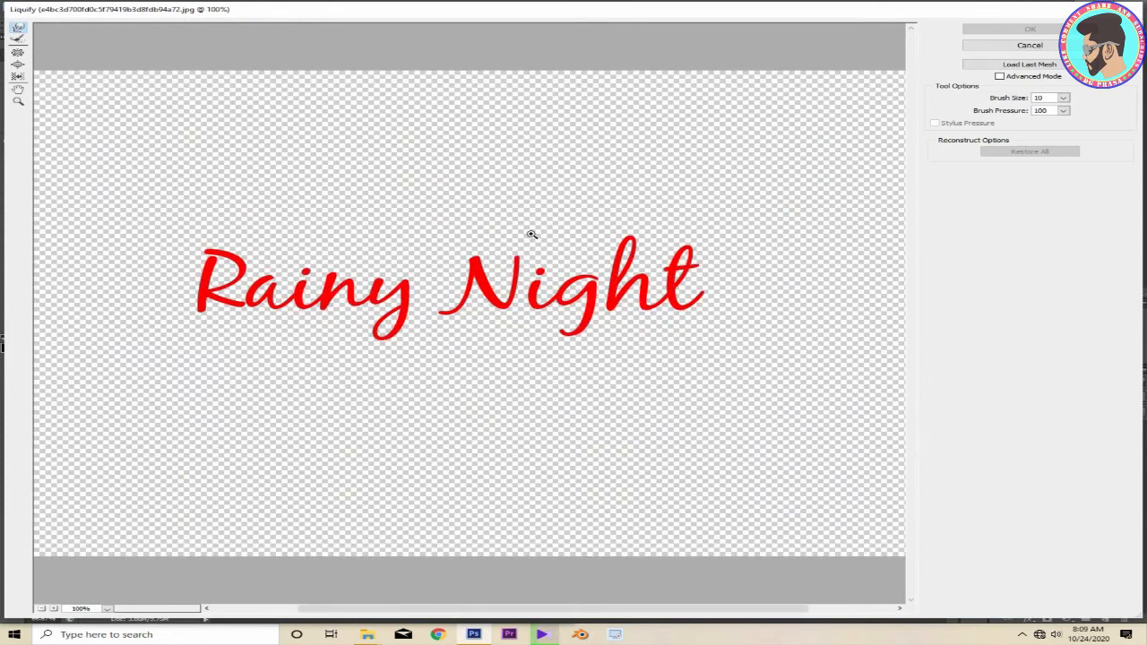
click(532, 234)
alt+click(532, 234)
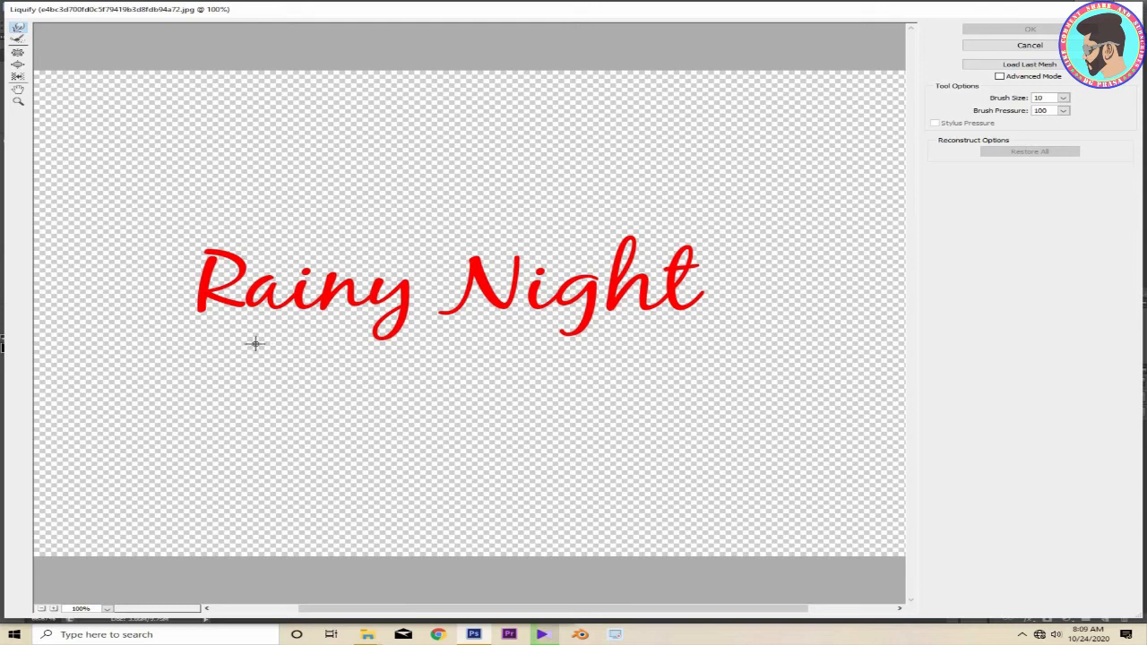
click(196, 326)
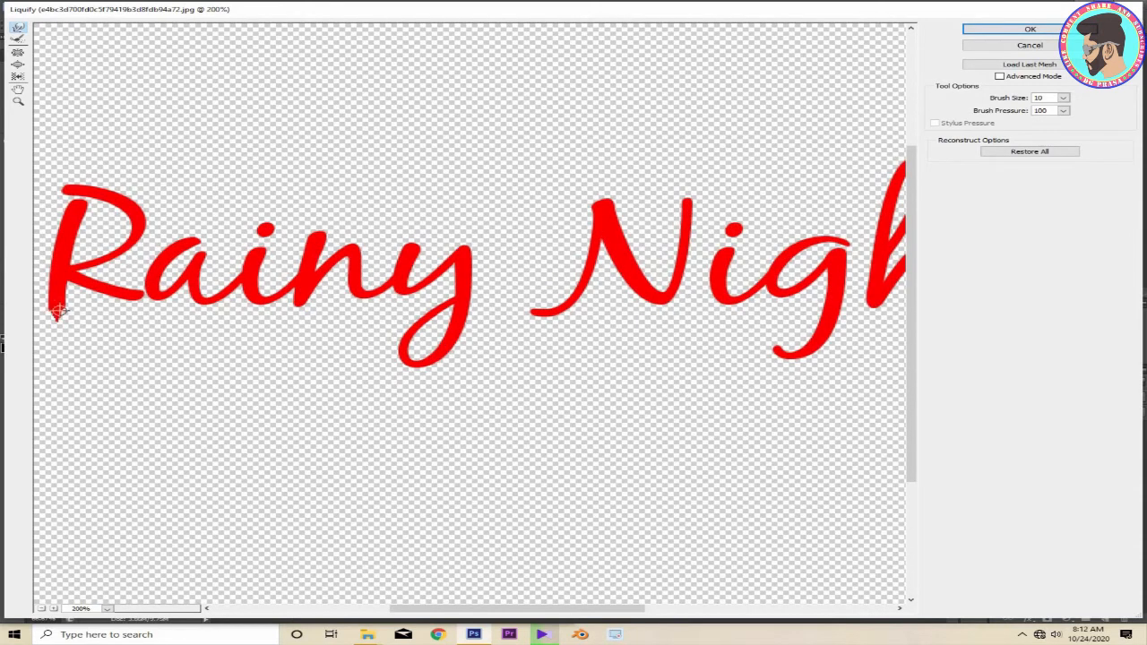
Warp small drips downward from the lower ends of the letters in "Rainy" and from the N and i dot of "Night".
drag(56, 311, 63, 358)
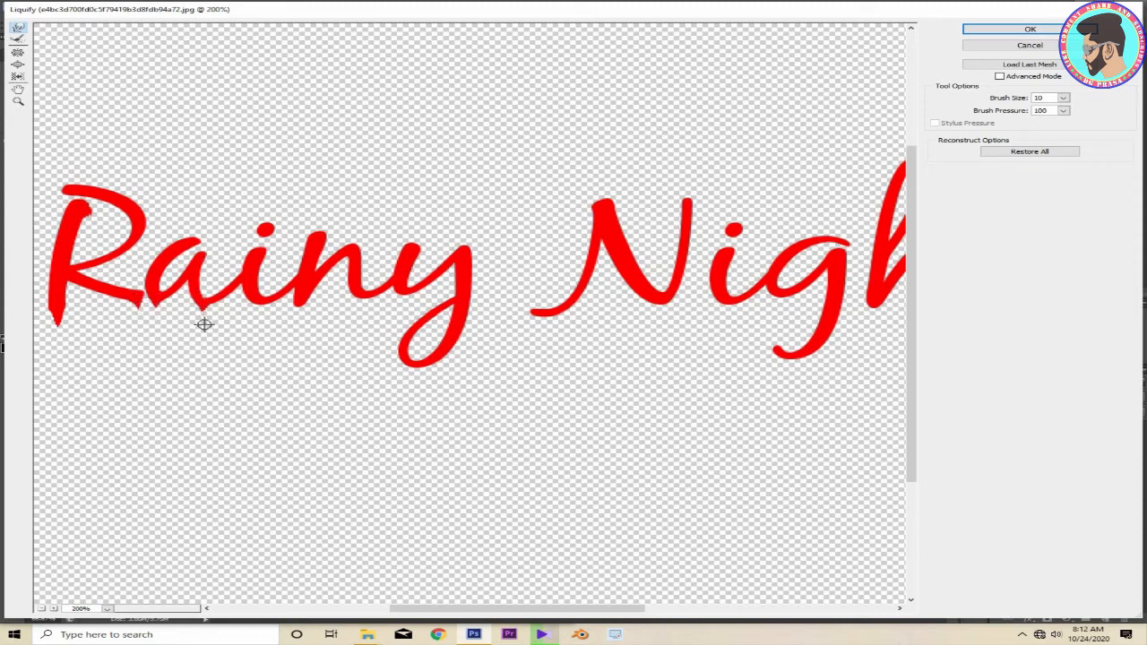
mouse_move(257, 305)
mouse_down()
mouse_move(251, 313)
mouse_move(296, 320)
mouse_up()
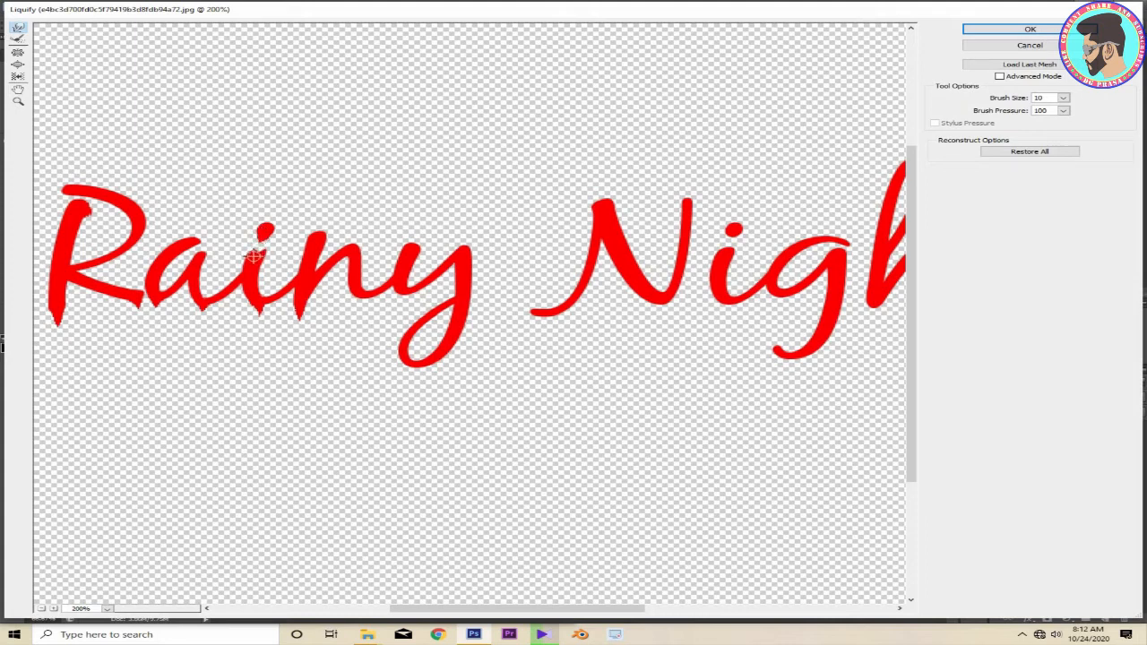
drag(746, 227, 725, 249)
key(ctrl+z)
drag(658, 310, 664, 328)
drag(531, 310, 517, 325)
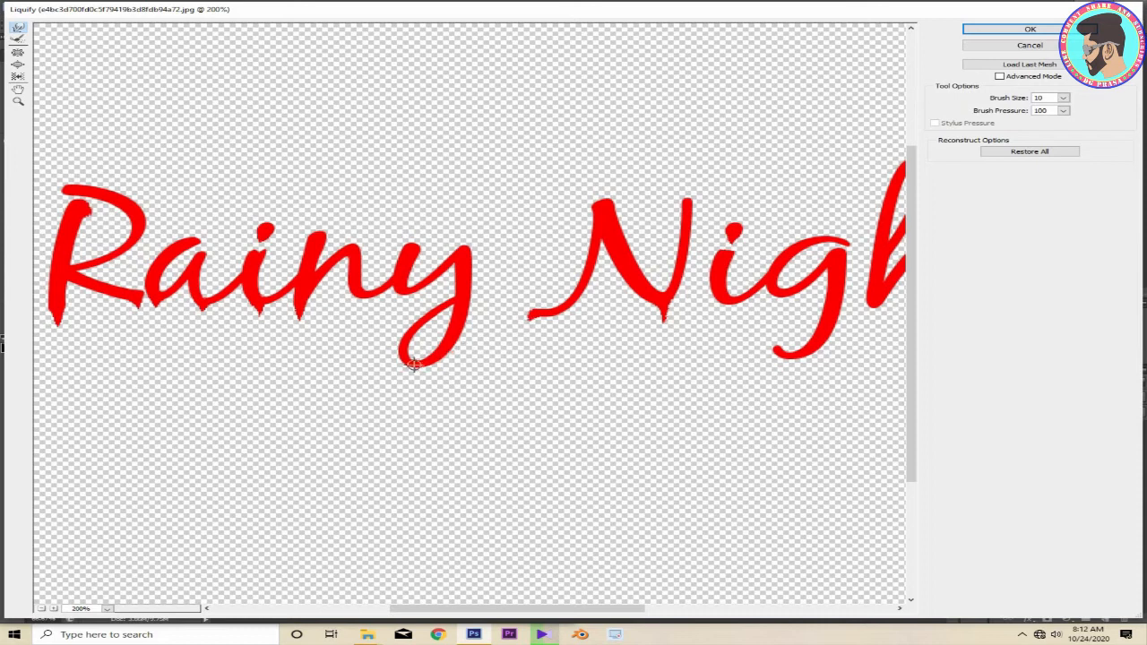
drag(410, 358, 417, 377)
drag(415, 374, 419, 383)
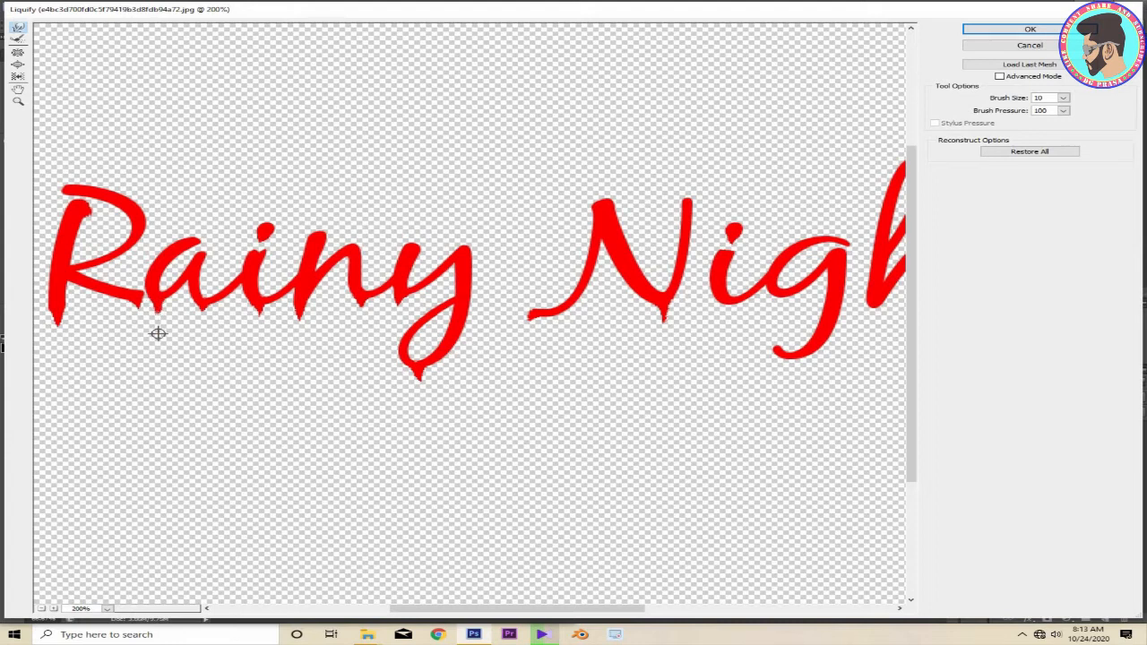
drag(153, 313, 159, 335)
drag(54, 312, 54, 333)
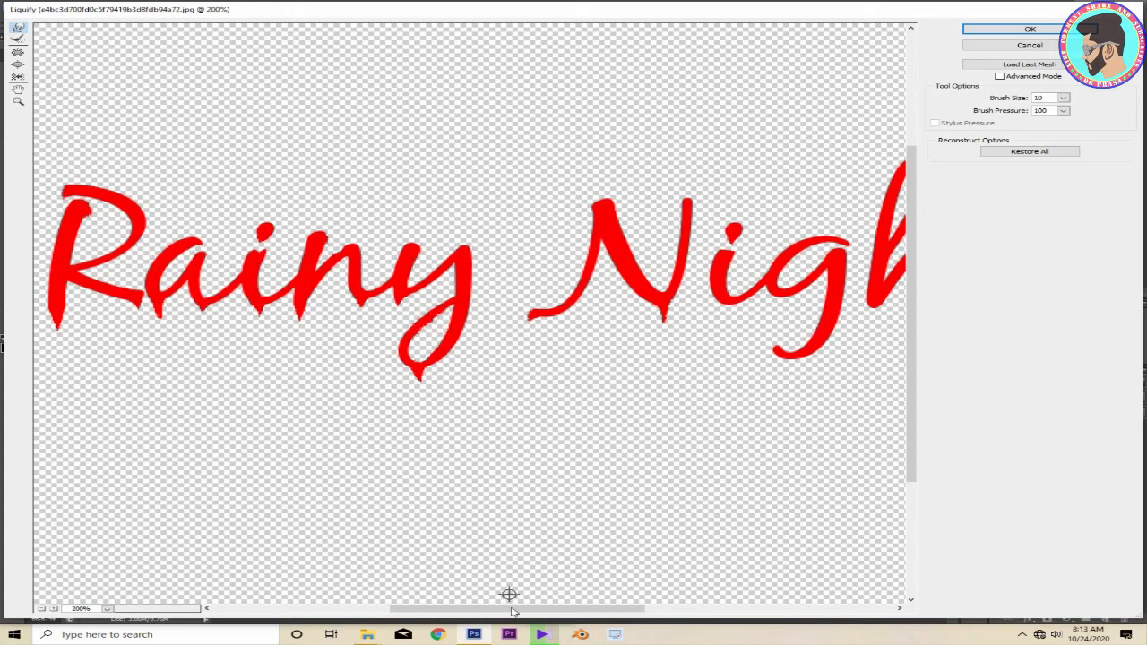
Warp similar drips downward from the i, h and t of "Night", including the t's crossbar, and apply the Liquify filter.
drag(515, 610, 593, 609)
drag(594, 293, 594, 328)
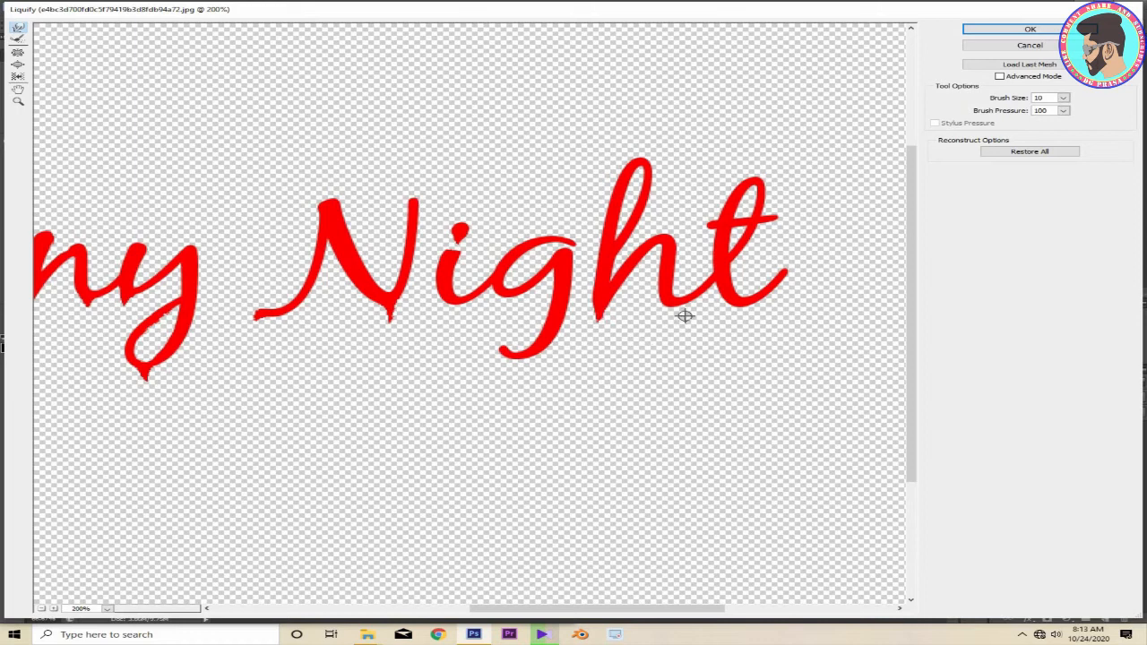
mouse_move(670, 305)
mouse_down()
mouse_move(735, 299)
mouse_move(745, 339)
mouse_move(742, 310)
mouse_move(733, 337)
mouse_up()
mouse_move(452, 307)
mouse_down()
mouse_move(455, 353)
mouse_move(454, 321)
mouse_up()
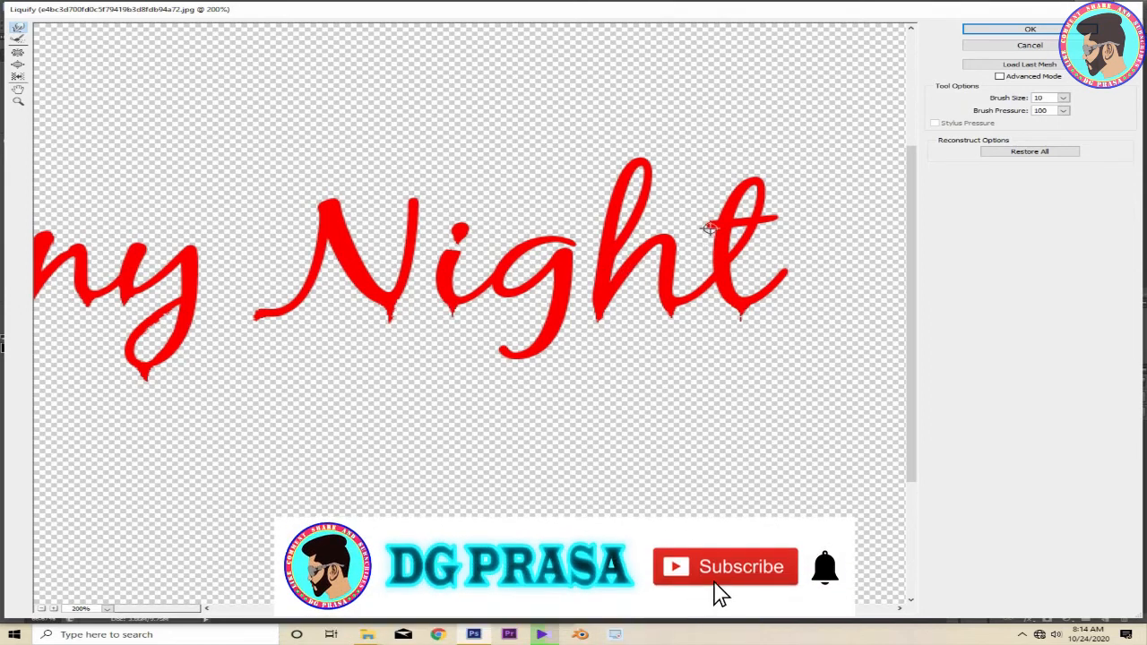
drag(709, 223, 711, 253)
mouse_move(771, 218)
mouse_down()
mouse_move(776, 251)
mouse_move(773, 243)
mouse_up()
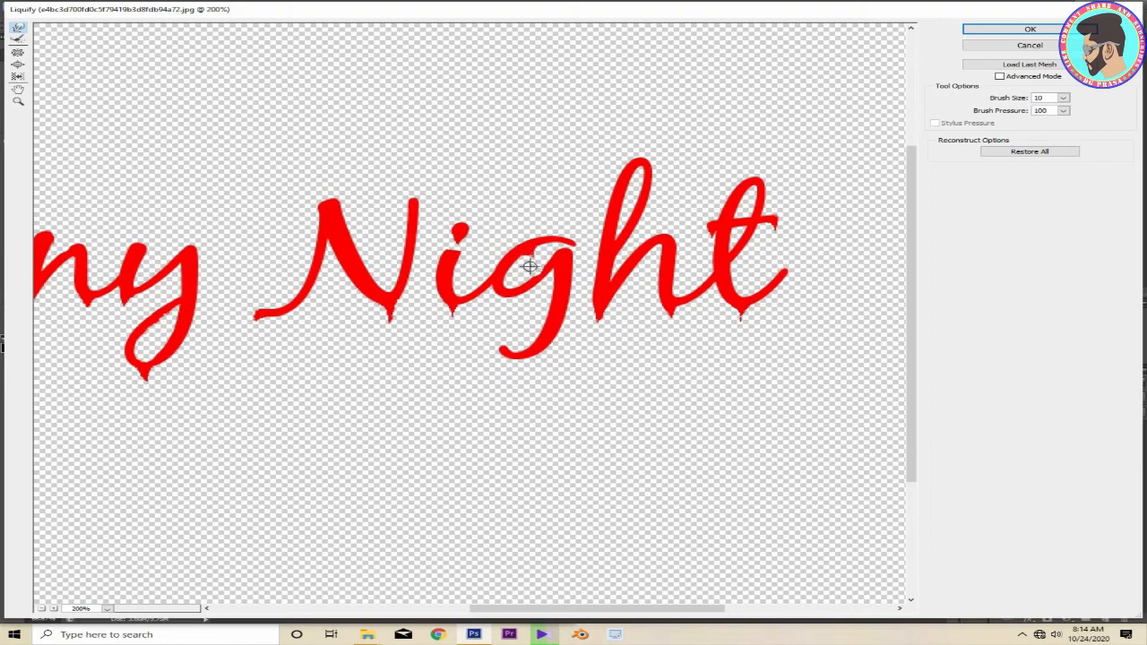
click(999, 36)
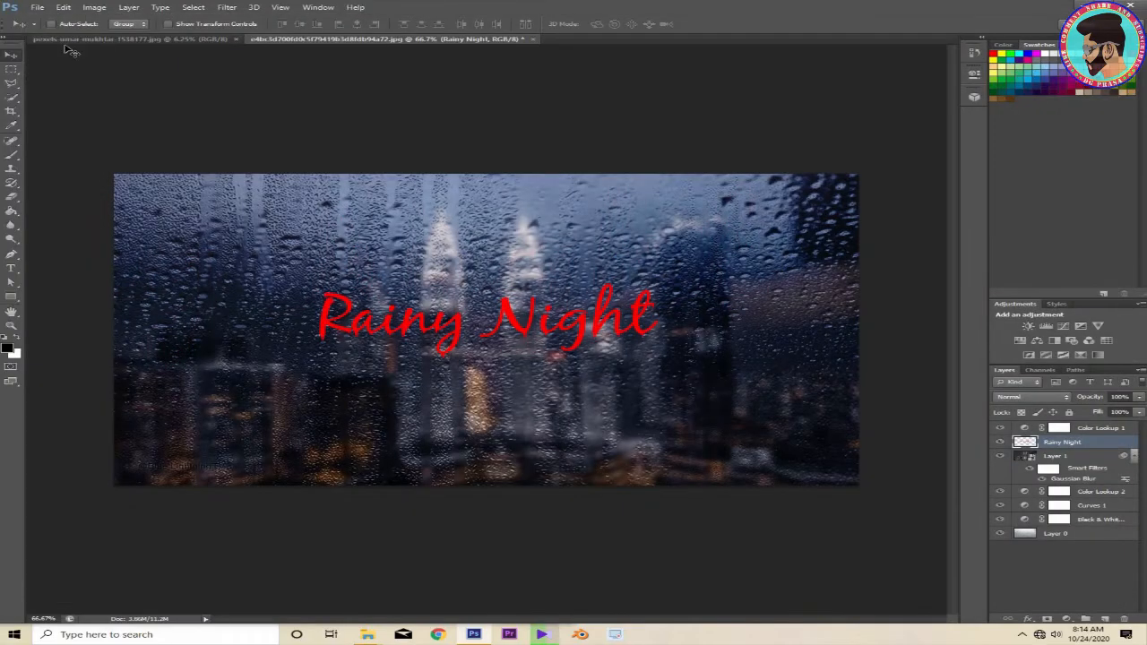
Scale the "Rainy Night" text layer up to about 153% and centre it on the image.
key(ctrl+t)
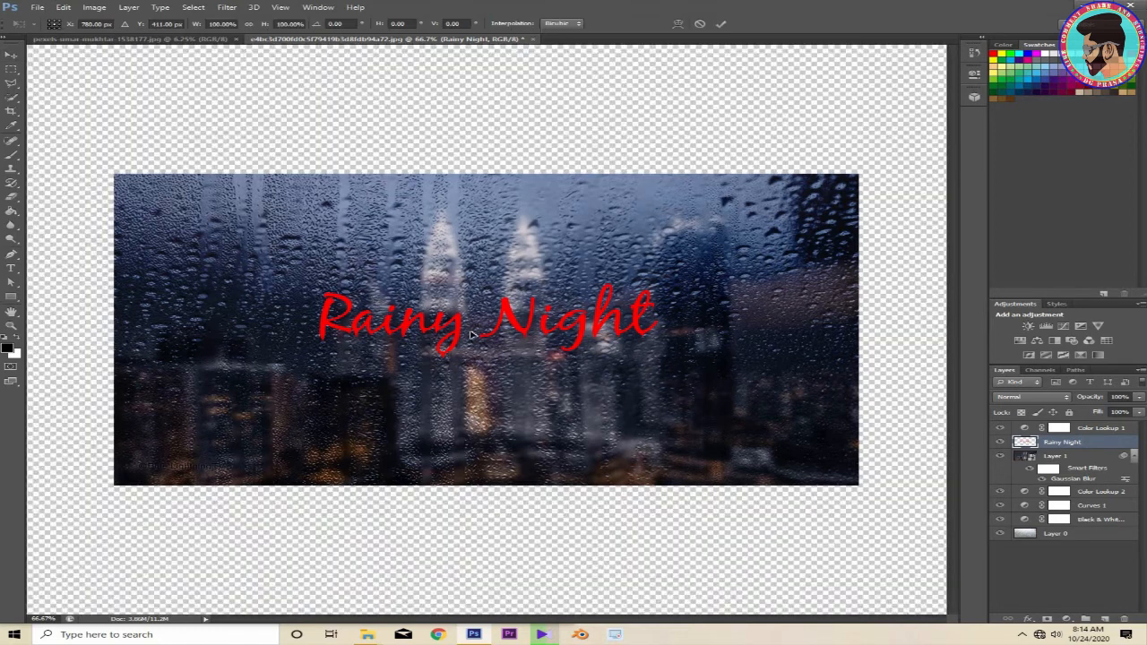
drag(660, 285, 821, 233)
drag(625, 310, 530, 331)
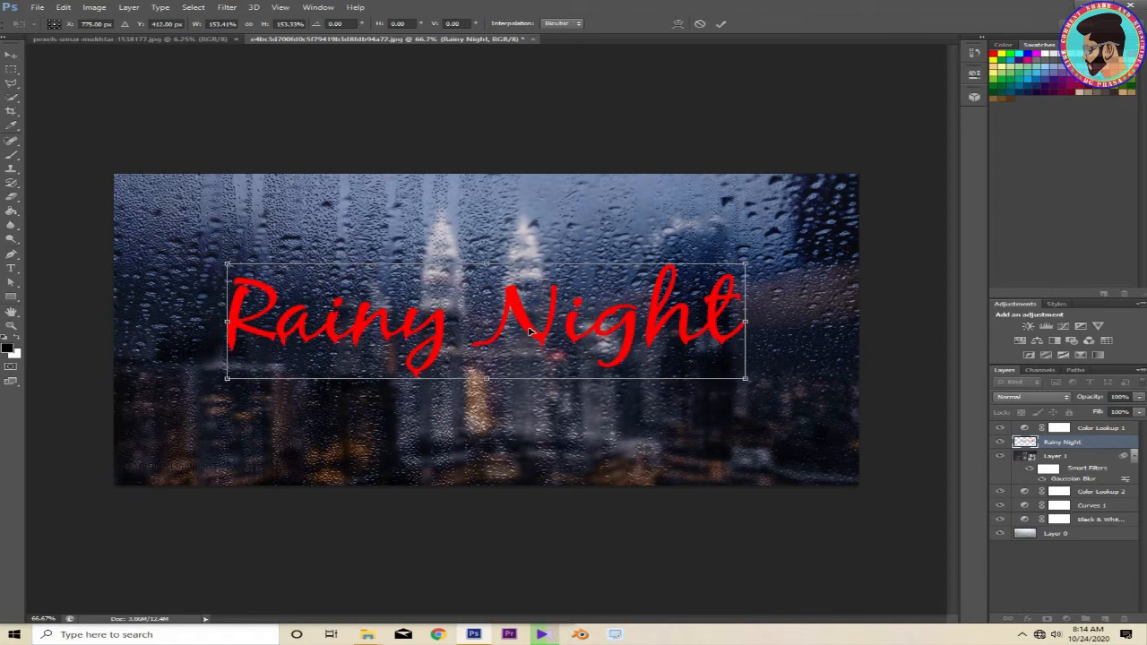
click(720, 24)
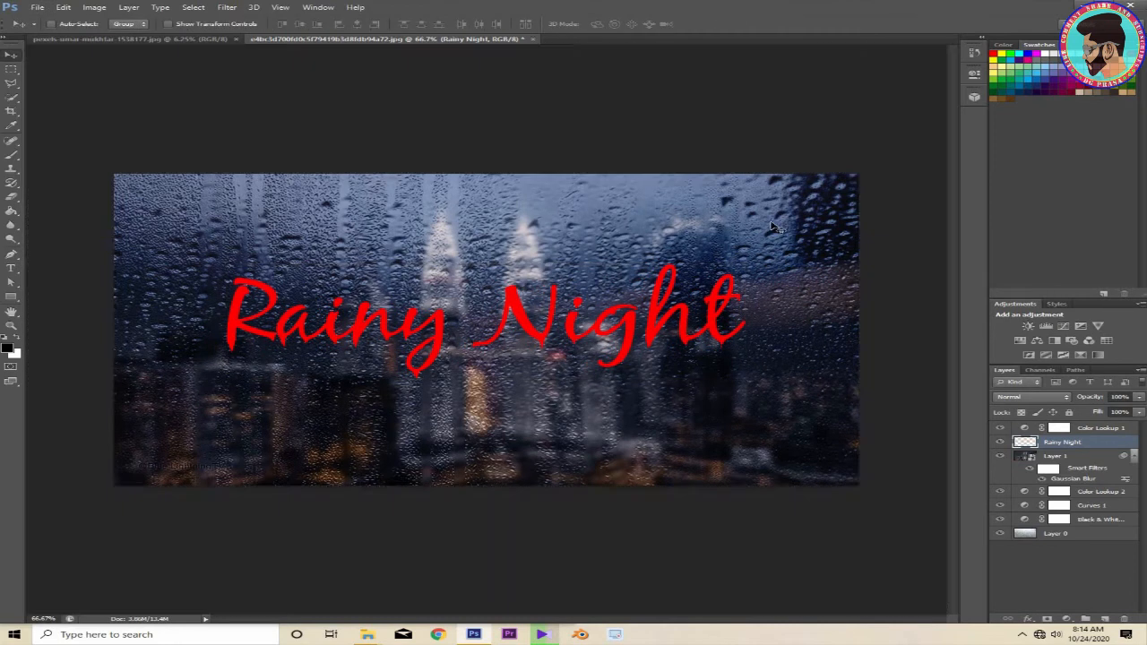
Try the Luminosity and Color blend modes on the "Rainy Night" layer.
click(1030, 396)
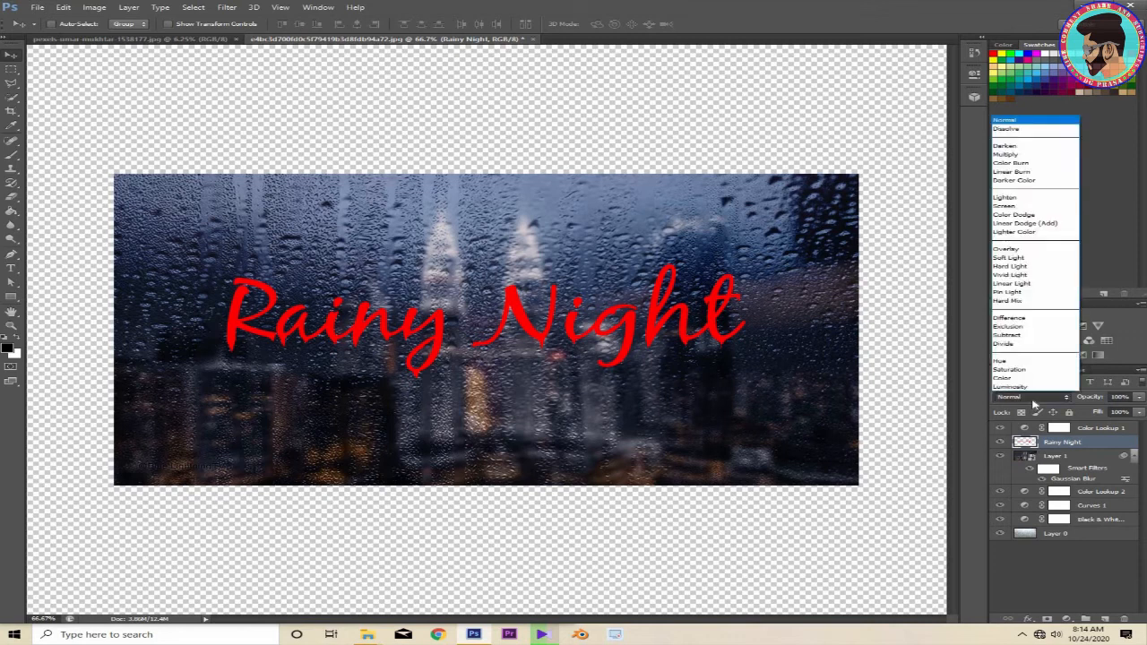
click(1033, 405)
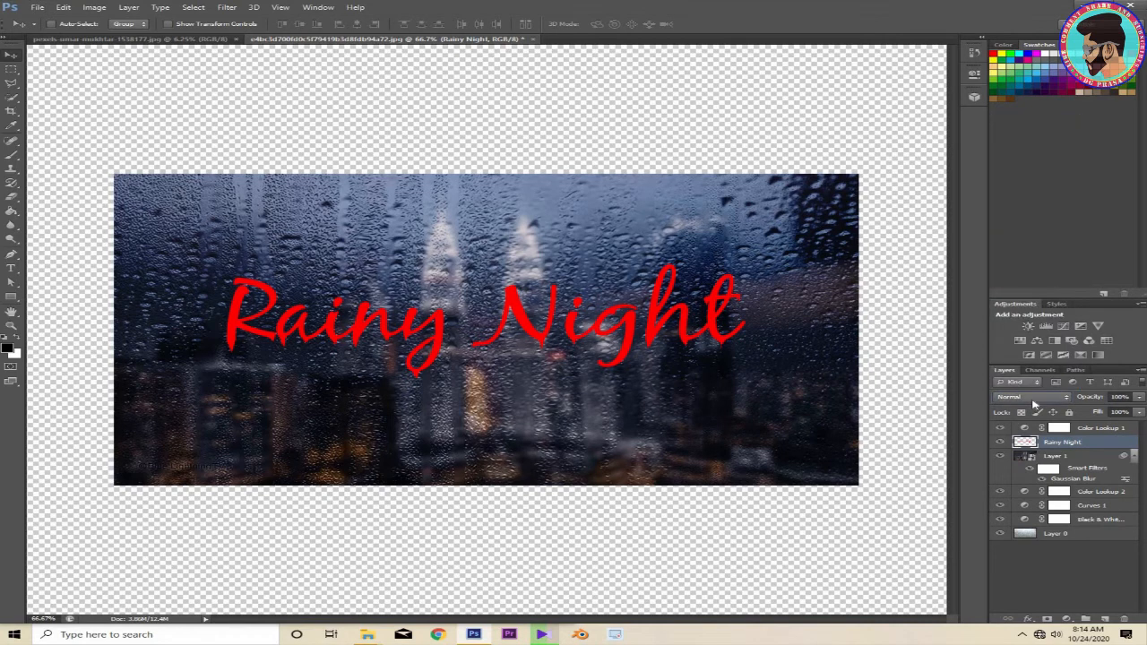
click(1033, 404)
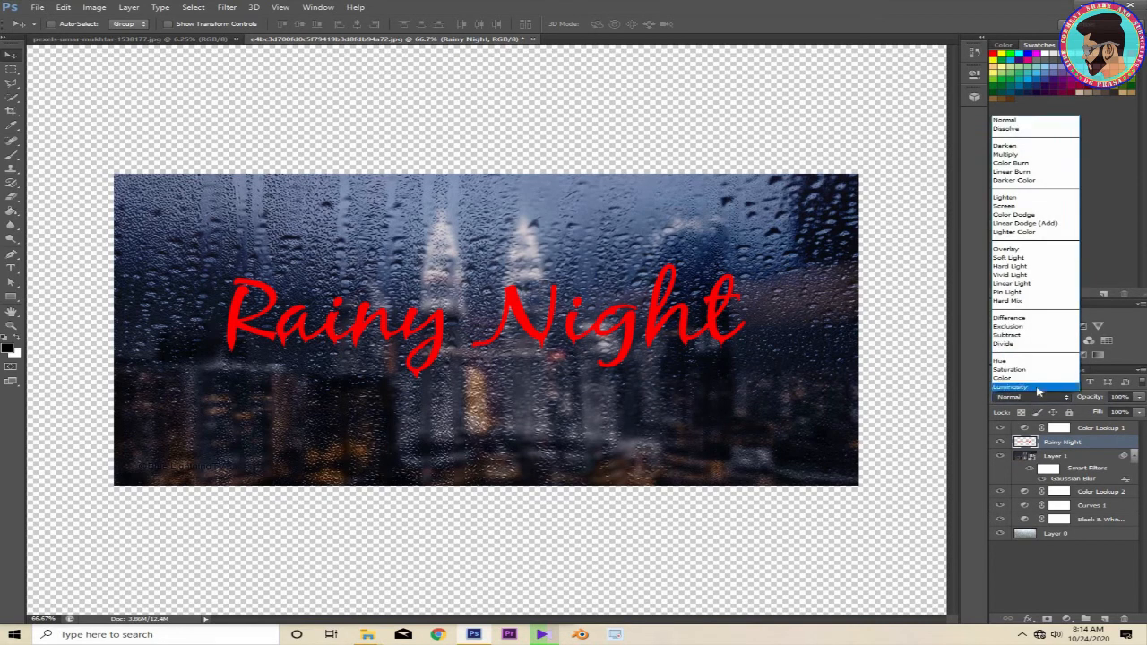
click(1038, 389)
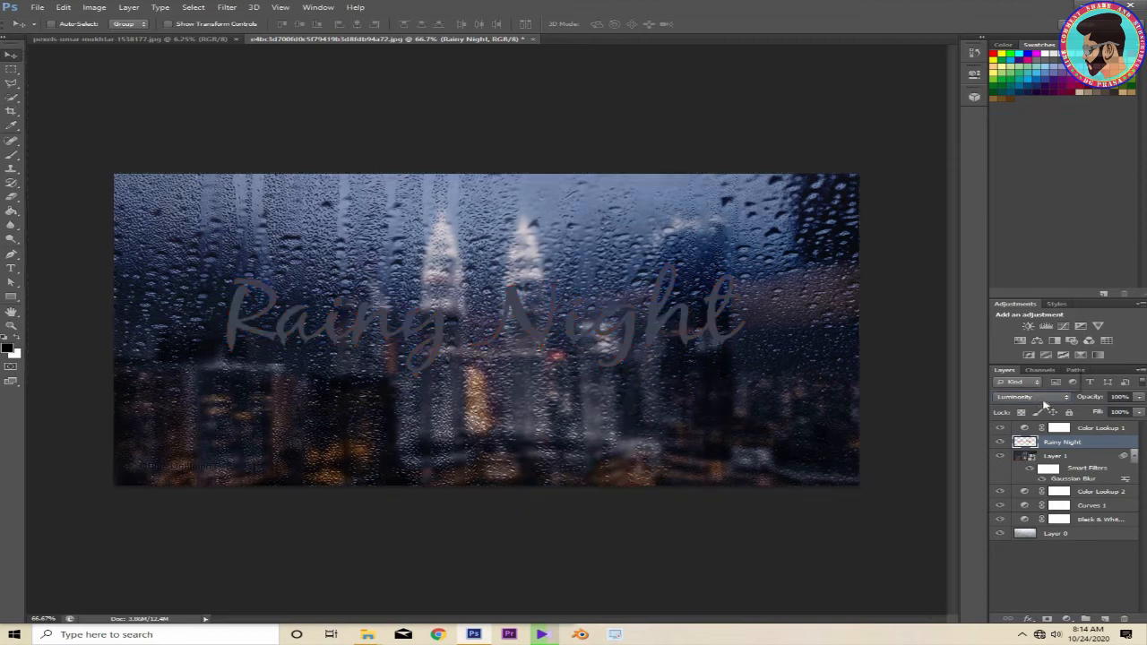
click(1044, 403)
click(1042, 380)
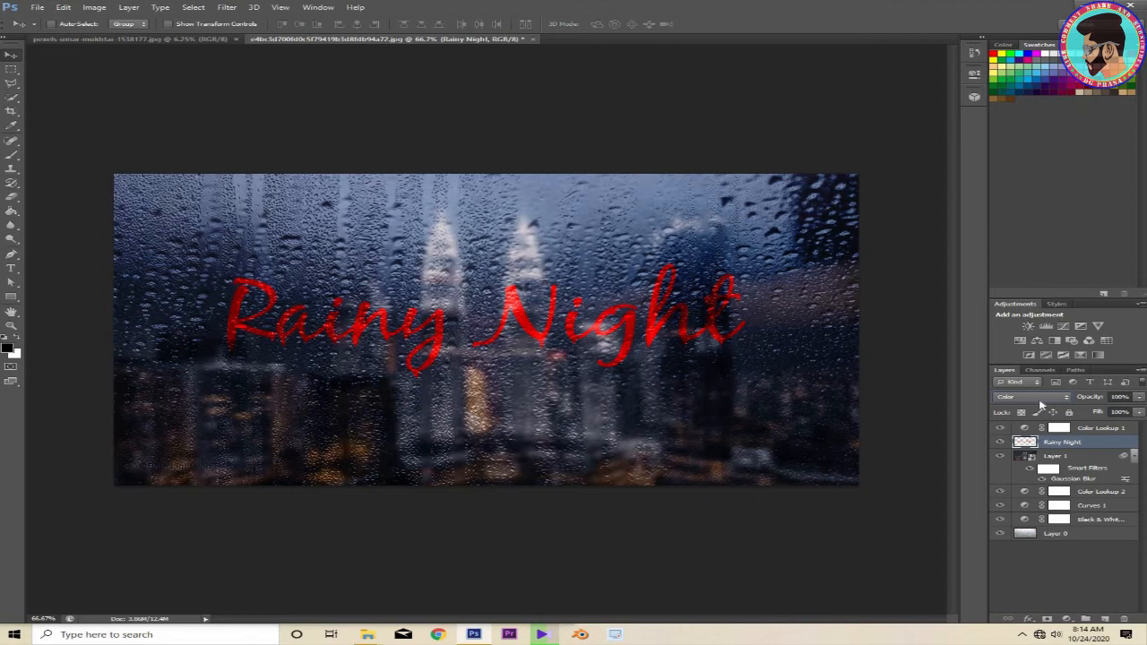
Try the Multiply, Color Burn and Linear Burn blend modes on the "Rainy Night" layer.
click(1039, 399)
click(1030, 154)
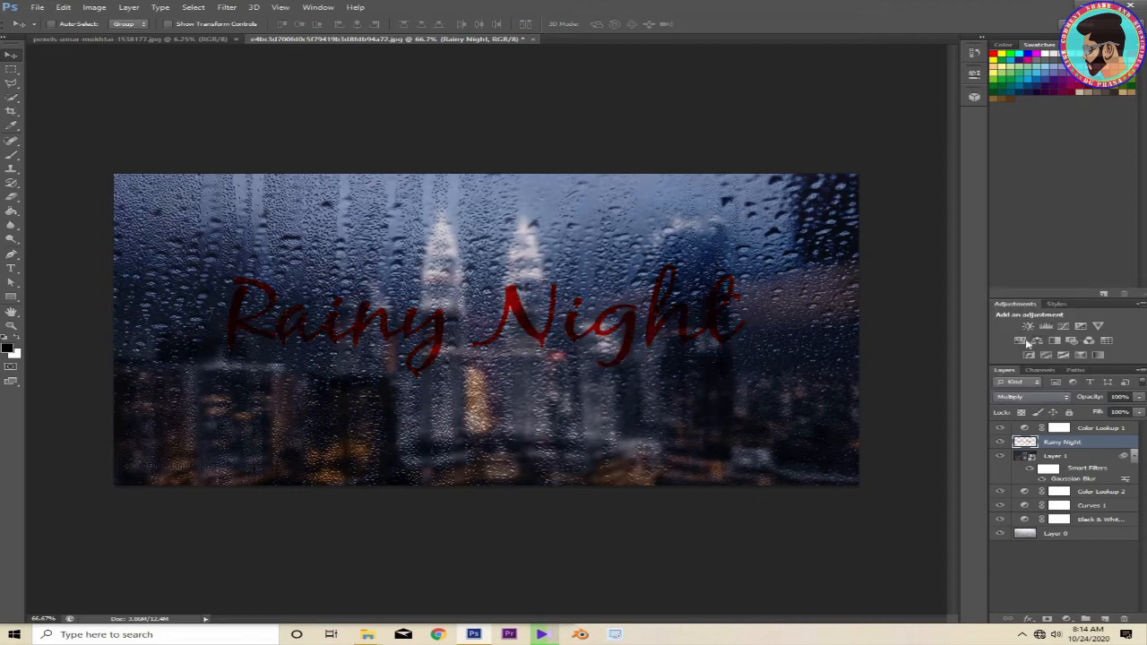
click(1045, 395)
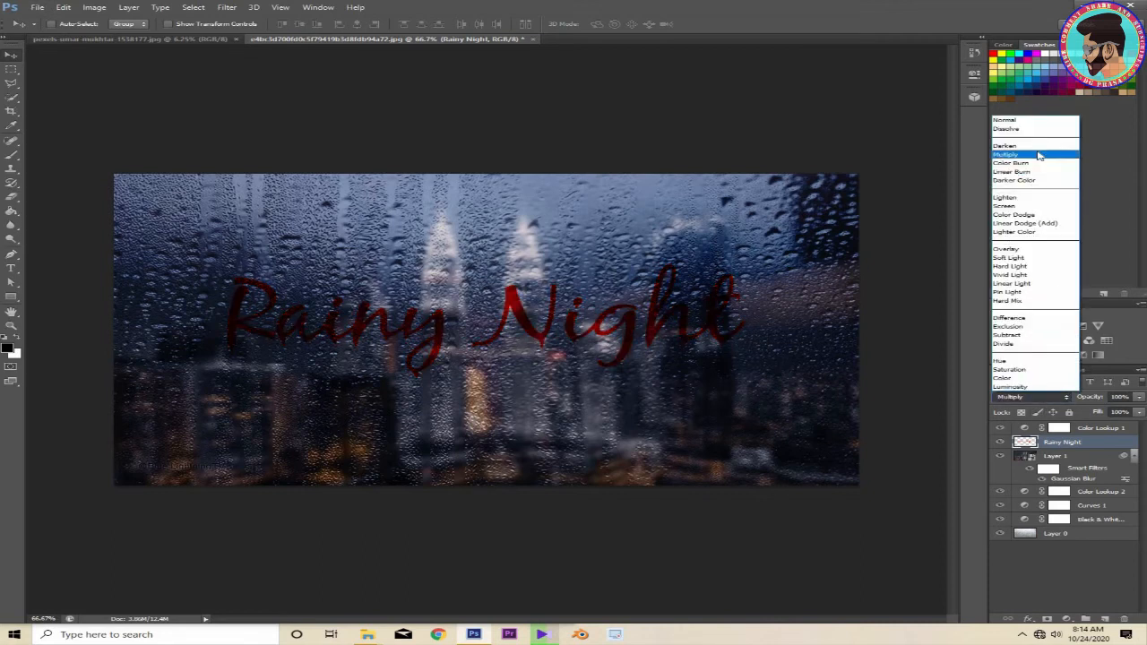
click(1048, 167)
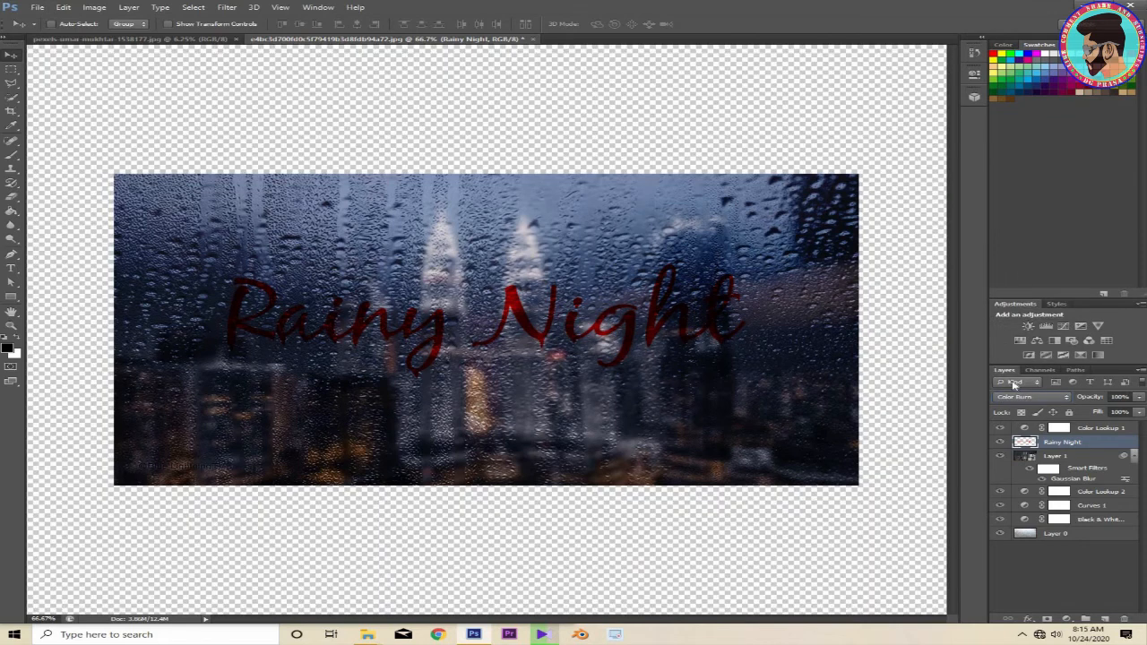
click(1020, 395)
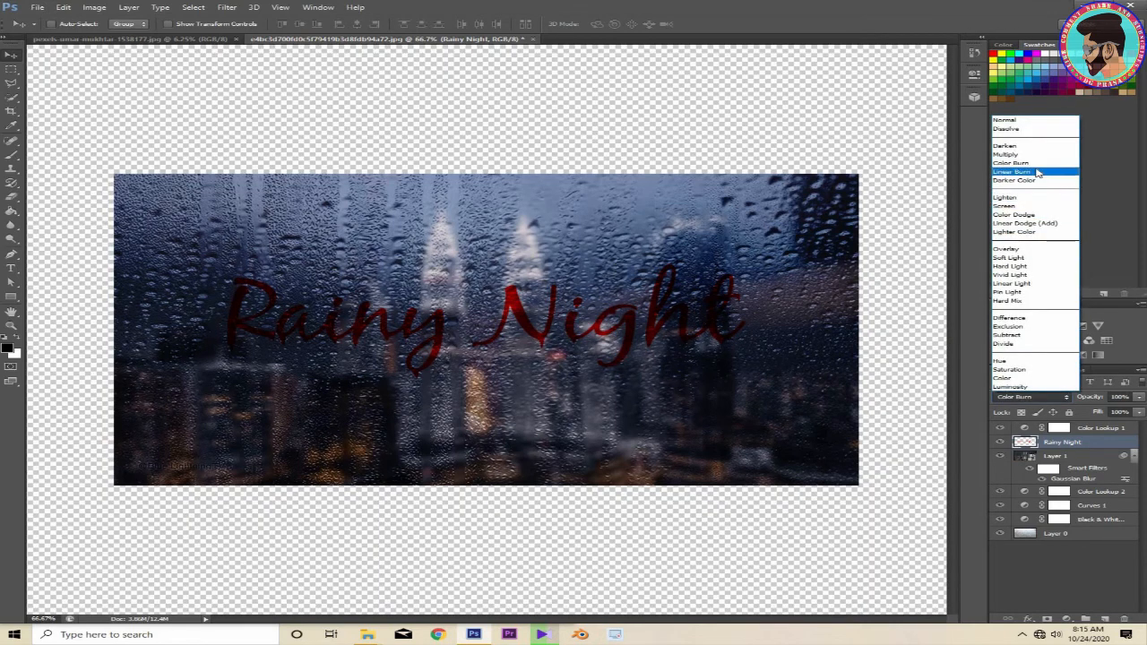
click(1042, 171)
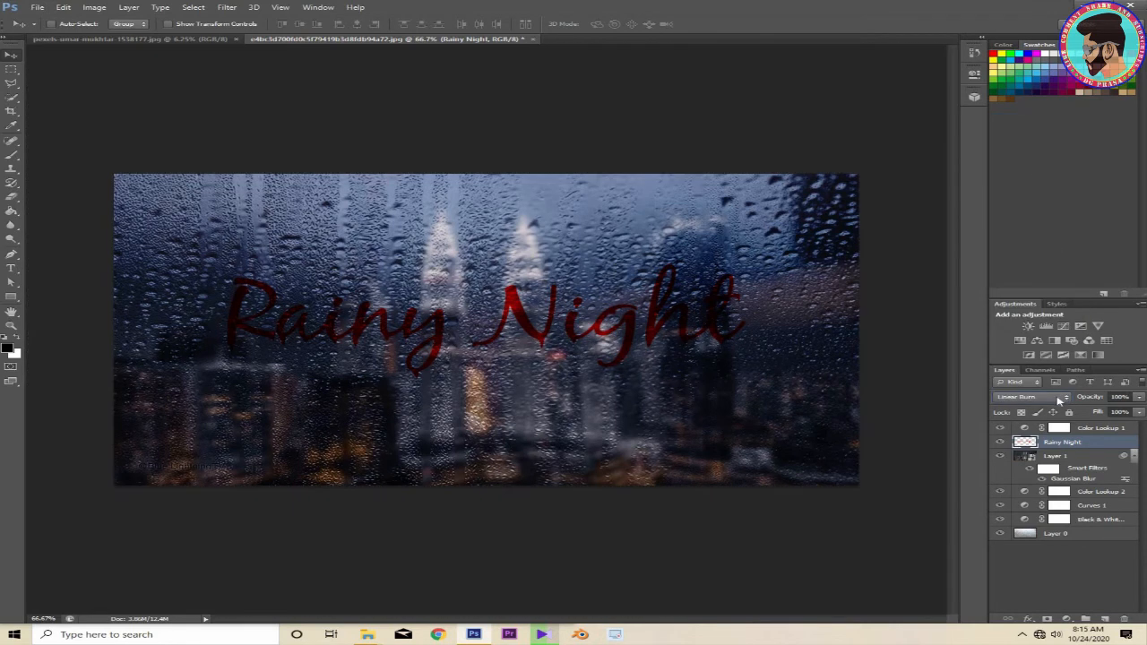
Set the blend mode of the "Rainy Night" layer to Lighten.
click(1058, 401)
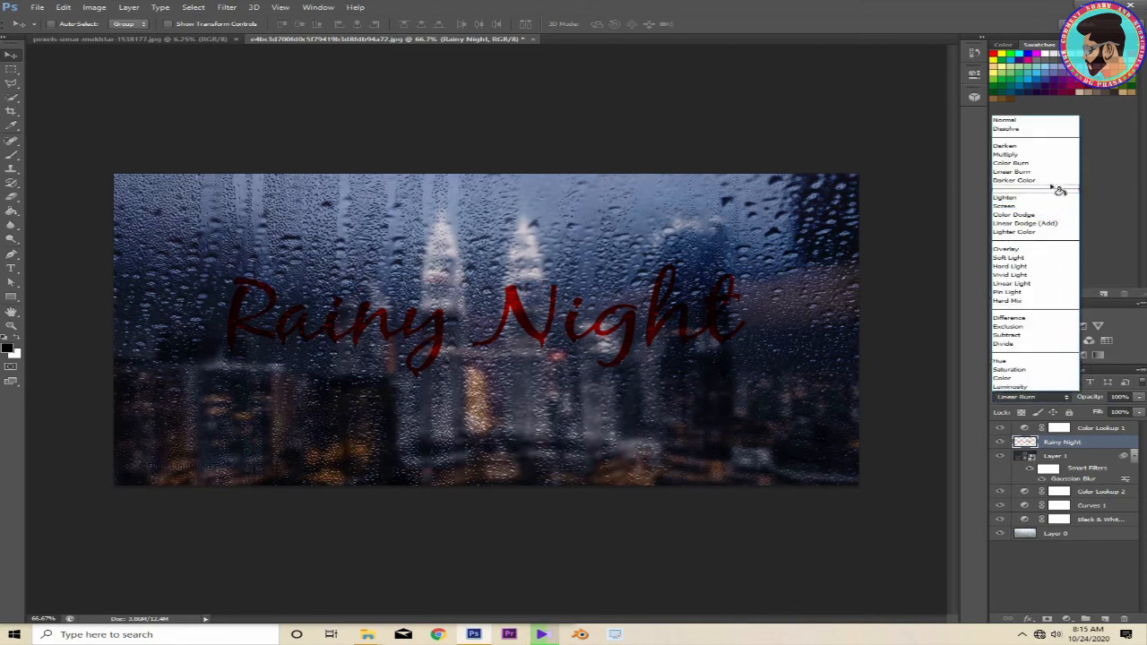
click(1056, 186)
click(1063, 398)
click(1045, 185)
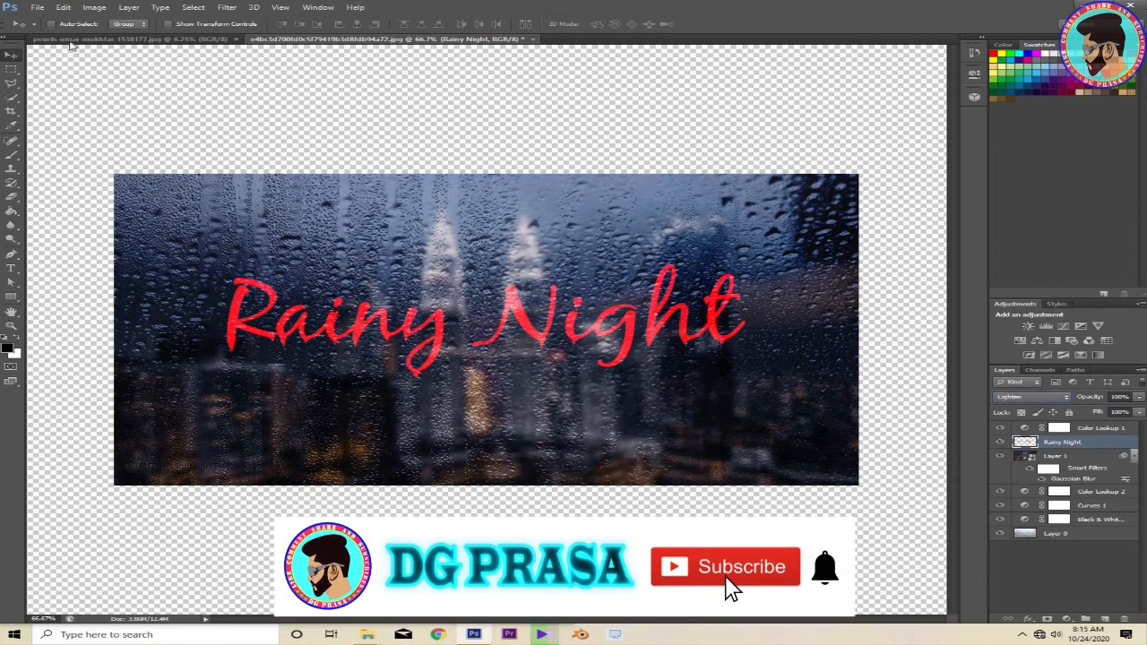
click(37, 7)
click(1019, 134)
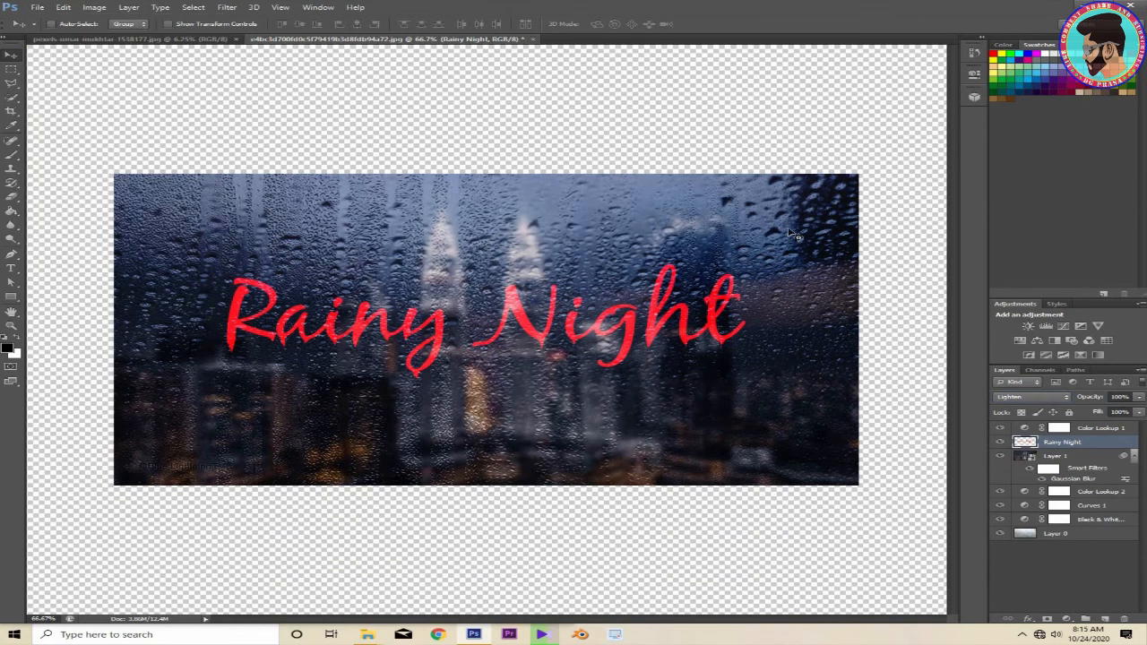